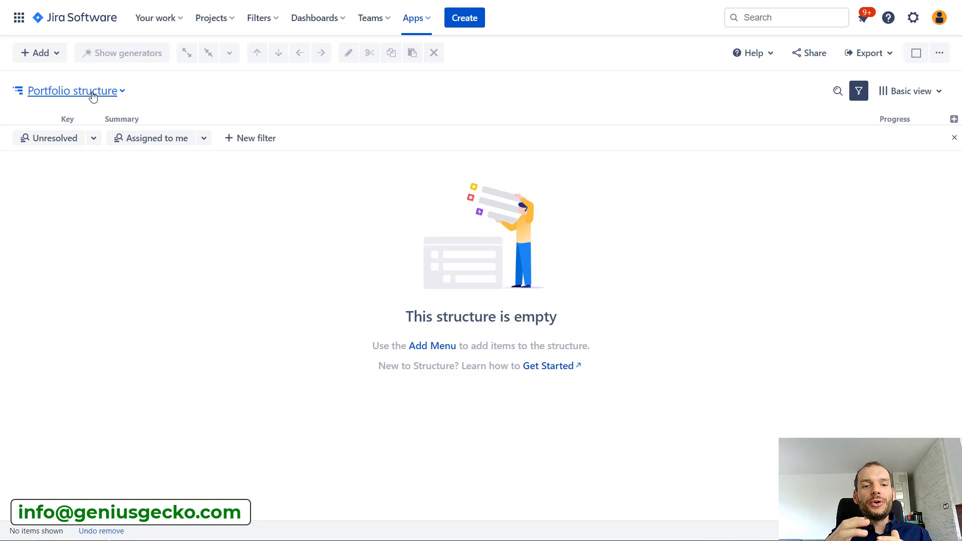
- Open the Add menu of the empty Portfolio structure to see Generators, Create item and Manual insert
{"action": "left_click", "coordinate": [56, 55]}
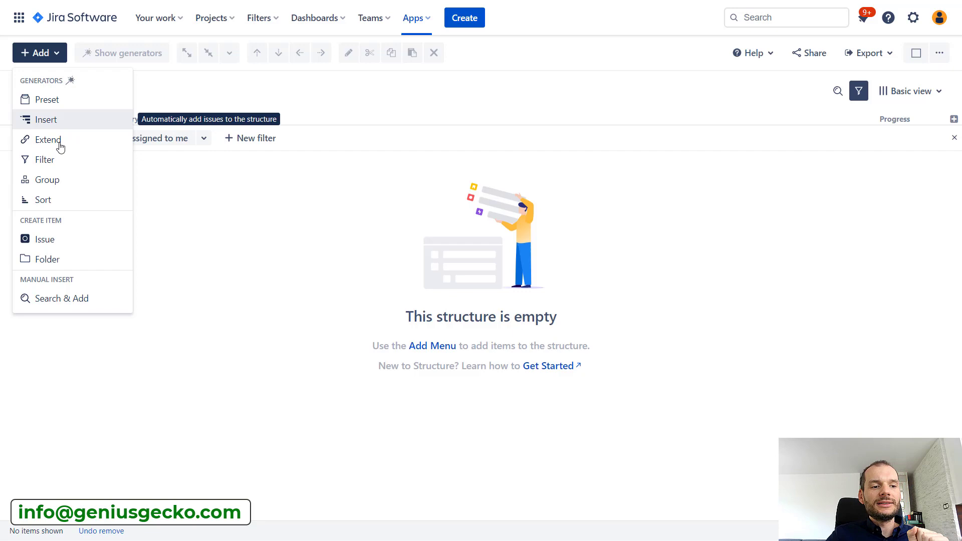
- Add a Basic Insert generator that pulls all issues from Demo Project
{"action": "left_click", "coordinate": [67, 125]}
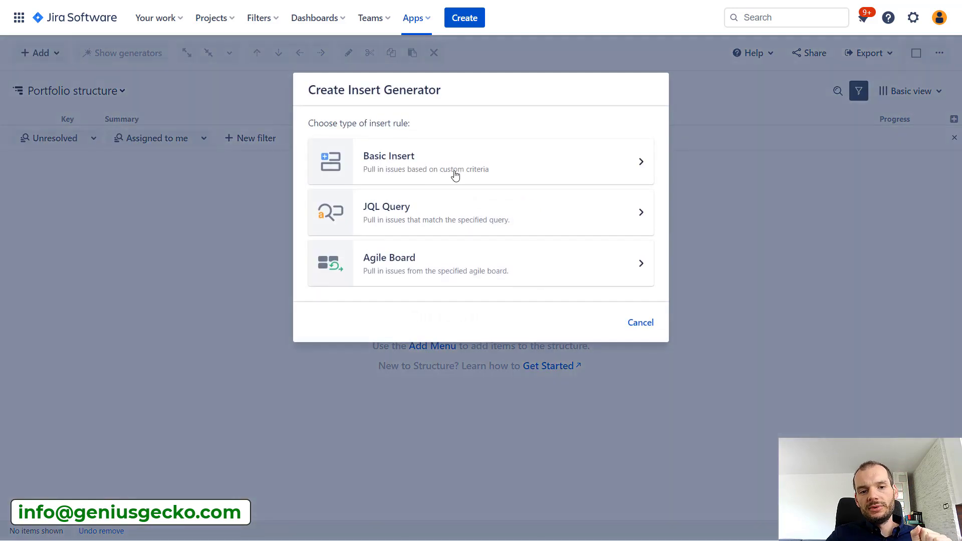
{"action": "left_click", "coordinate": [458, 174]}
{"action": "left_click", "coordinate": [442, 160]}
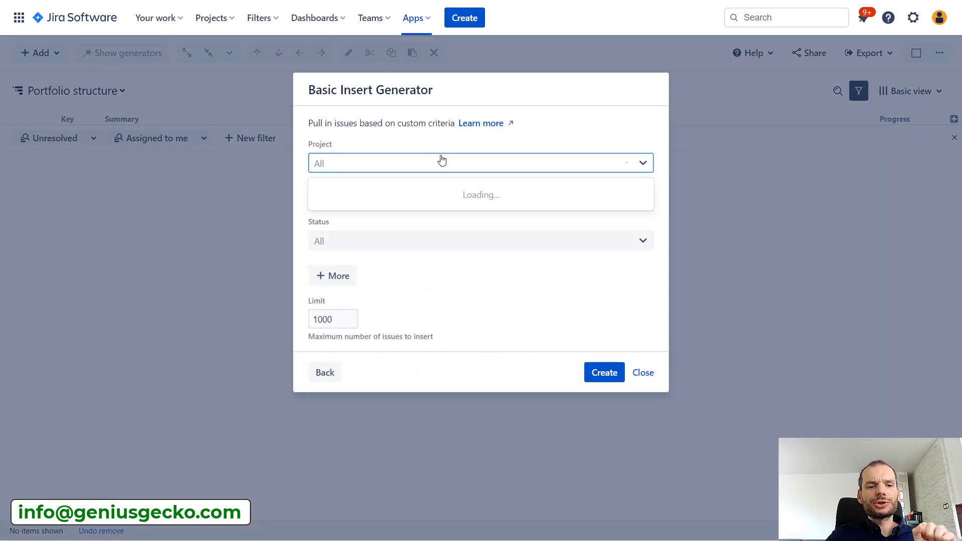
{"action": "left_click", "coordinate": [377, 216]}
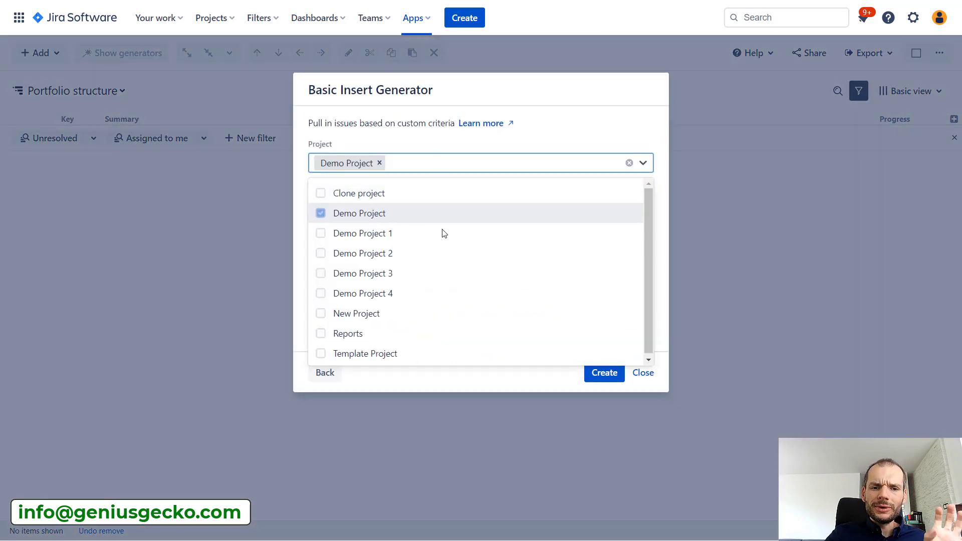
{"action": "left_click", "coordinate": [595, 377]}
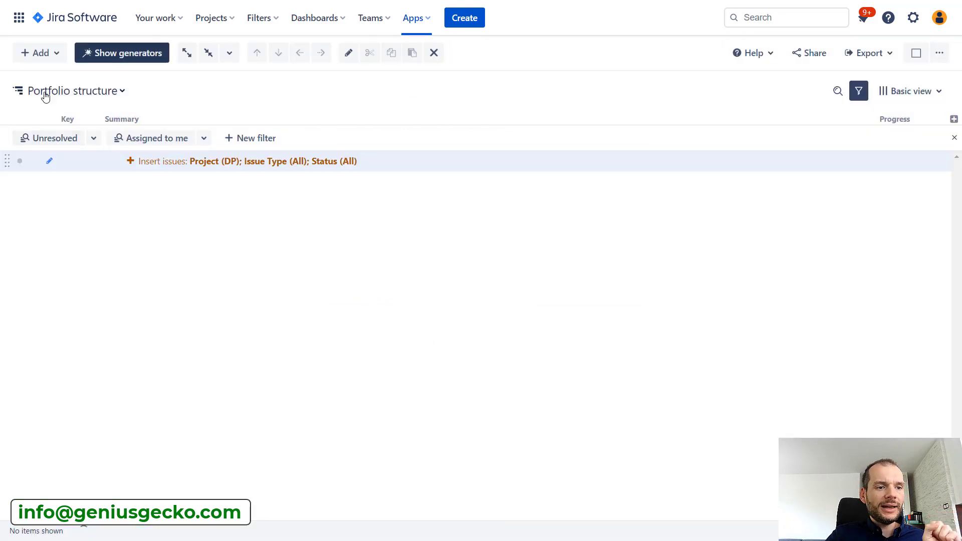
- Add a second Basic Insert generator pulling issues from Demo Project 1
{"action": "left_click", "coordinate": [33, 56]}
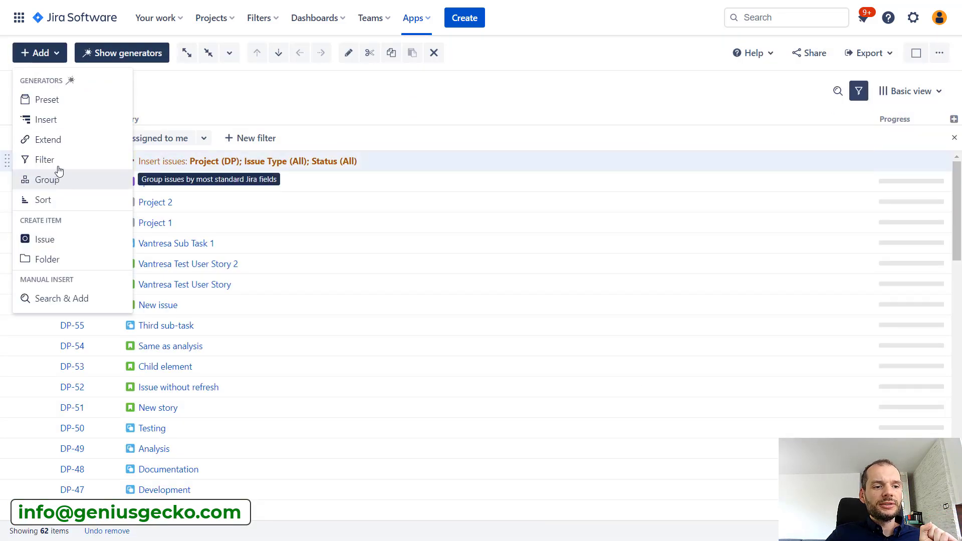
{"action": "left_click", "coordinate": [46, 119]}
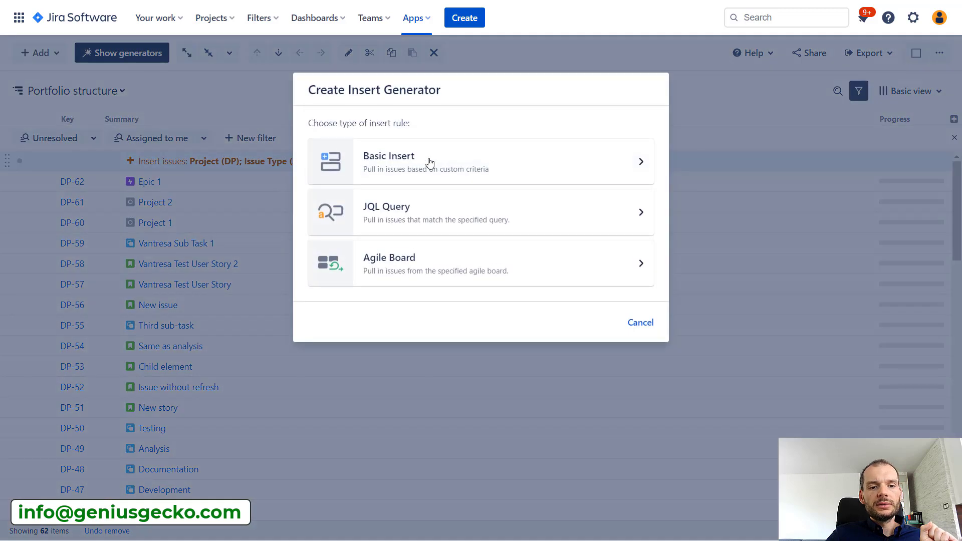
{"action": "left_click", "coordinate": [429, 161]}
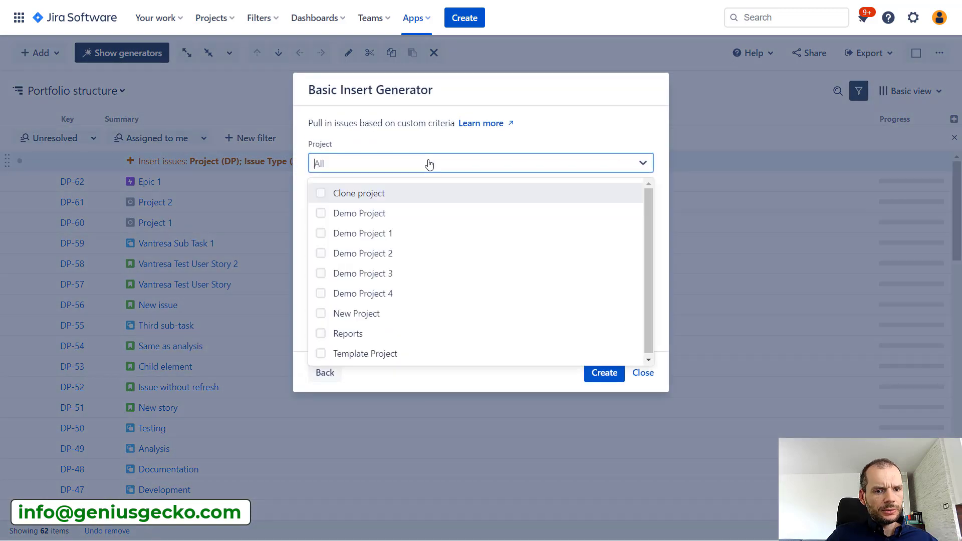
{"action": "left_click", "coordinate": [411, 233]}
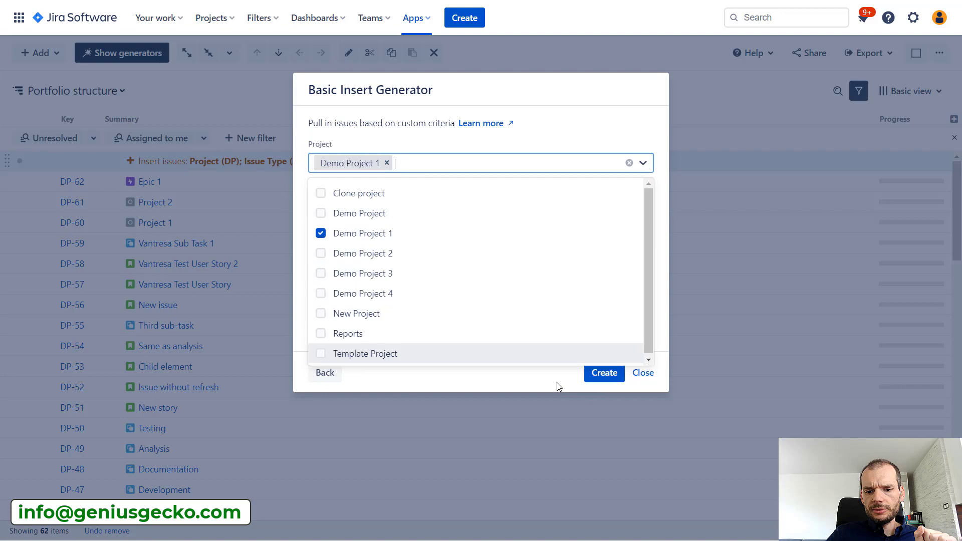
{"action": "left_click", "coordinate": [598, 372]}
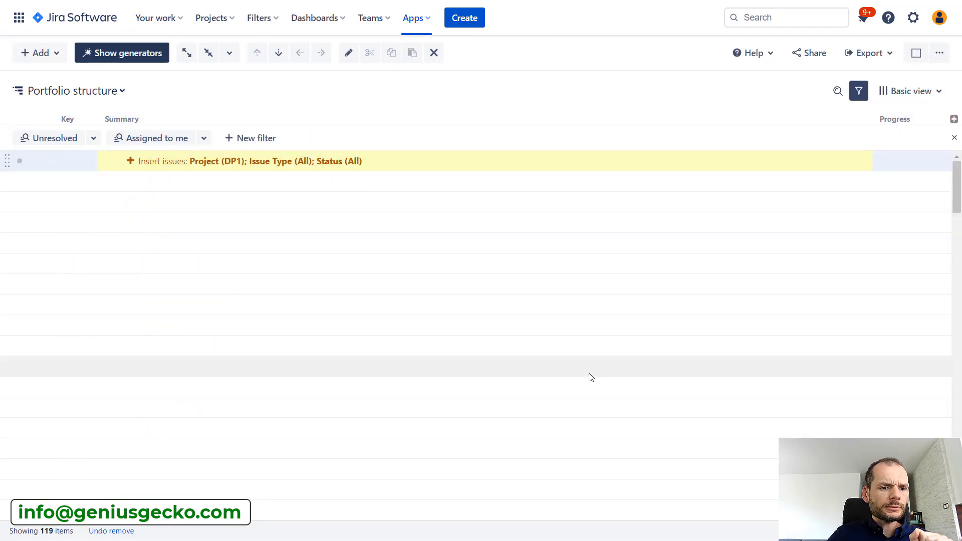
- Scroll through the 119 inserted DP and DP1 issues and highlight the DP1 project key
{"action": "scroll", "coordinate": [311, 357], "scroll_direction": "down", "scroll_amount": 7}
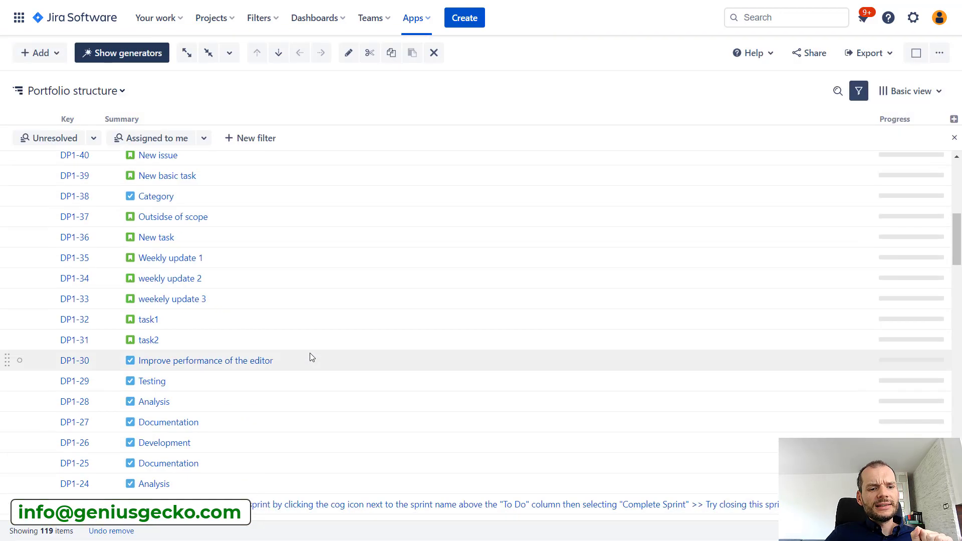
{"action": "scroll", "coordinate": [311, 357], "scroll_direction": "down", "scroll_amount": 8}
{"action": "scroll", "coordinate": [310, 358], "scroll_direction": "up", "scroll_amount": 16}
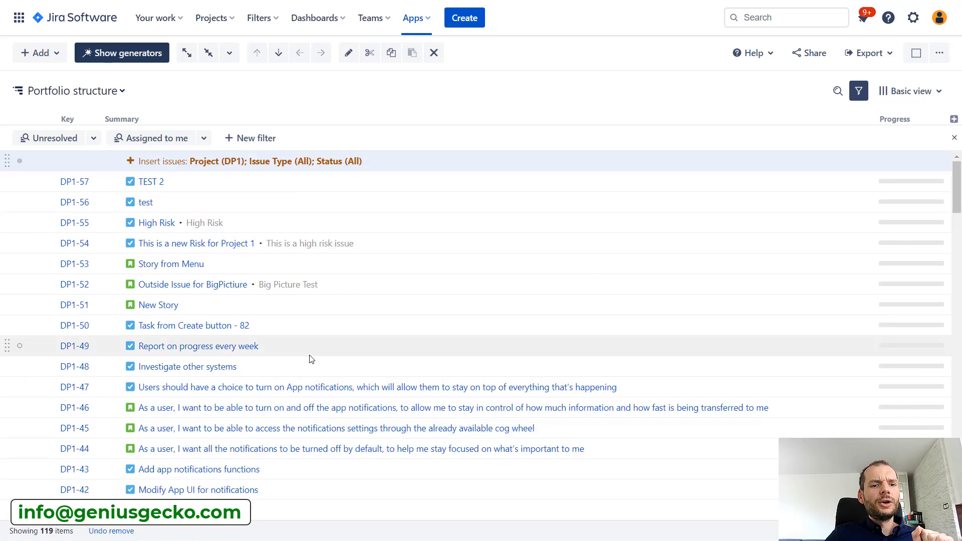
{"action": "scroll", "coordinate": [310, 358], "scroll_direction": "down", "scroll_amount": 20}
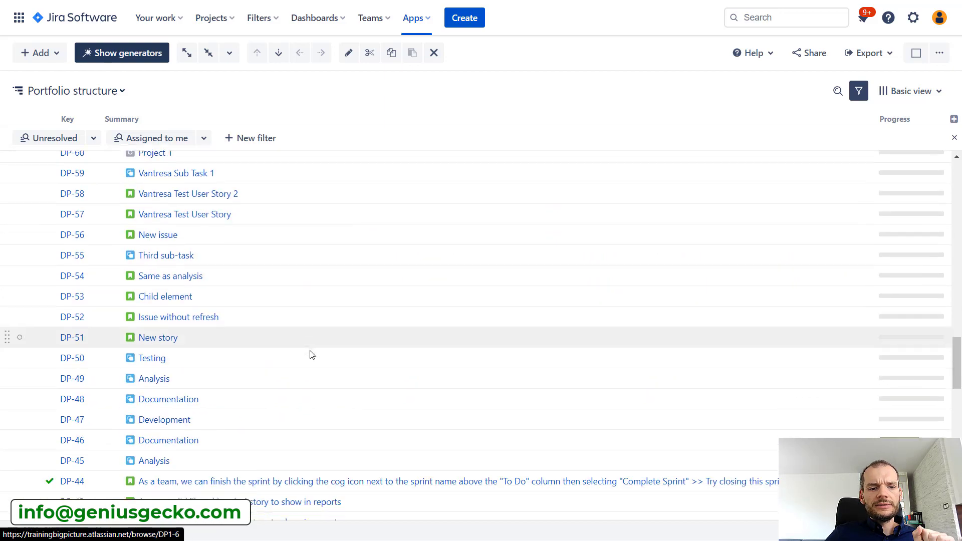
{"action": "scroll", "coordinate": [311, 353], "scroll_direction": "down", "scroll_amount": 18}
{"action": "scroll", "coordinate": [311, 354], "scroll_direction": "up", "scroll_amount": 20}
{"action": "scroll", "coordinate": [313, 356], "scroll_direction": "down", "scroll_amount": 8}
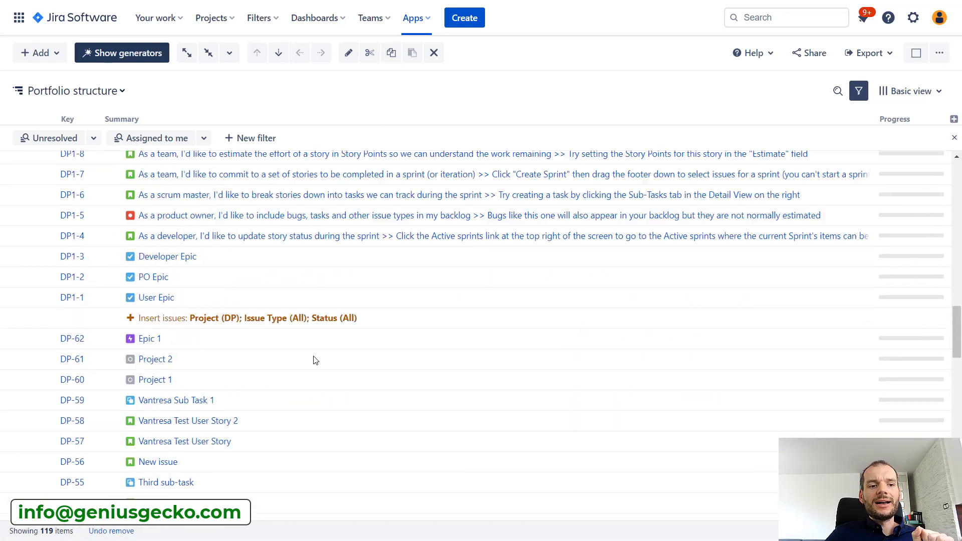
{"action": "scroll", "coordinate": [312, 359], "scroll_direction": "up", "scroll_amount": 14}
{"action": "scroll", "coordinate": [311, 358], "scroll_direction": "down", "scroll_amount": 10}
{"action": "scroll", "coordinate": [311, 359], "scroll_direction": "up", "scroll_amount": 16}
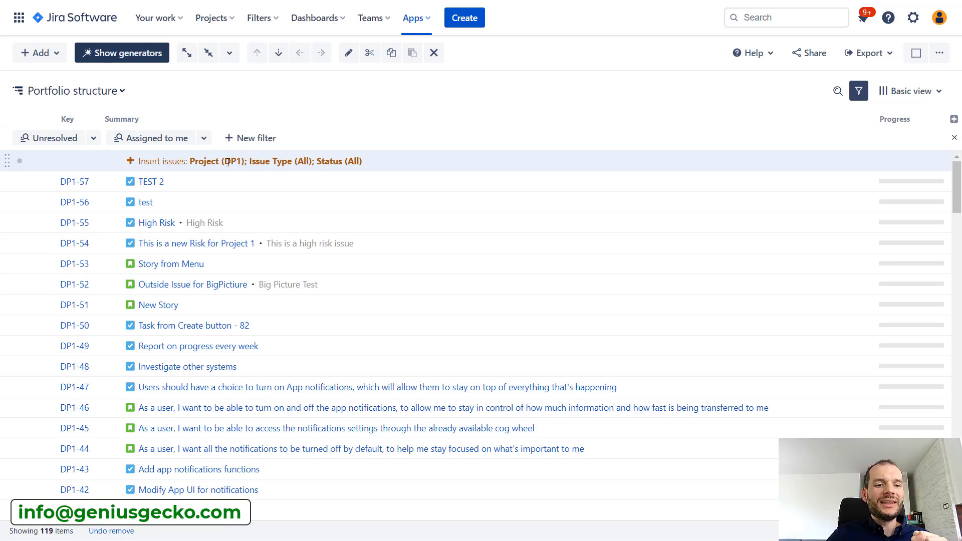
{"action": "left_click_drag", "start_coordinate": [224, 158], "coordinate": [242, 161]}
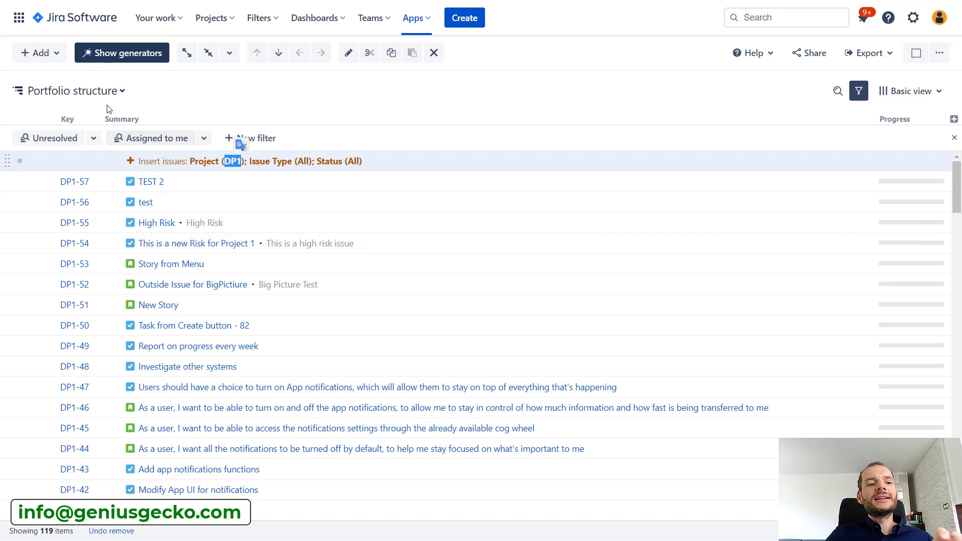
- Start another insert rule, then cancel it without creating anything
{"action": "left_click", "coordinate": [58, 59]}
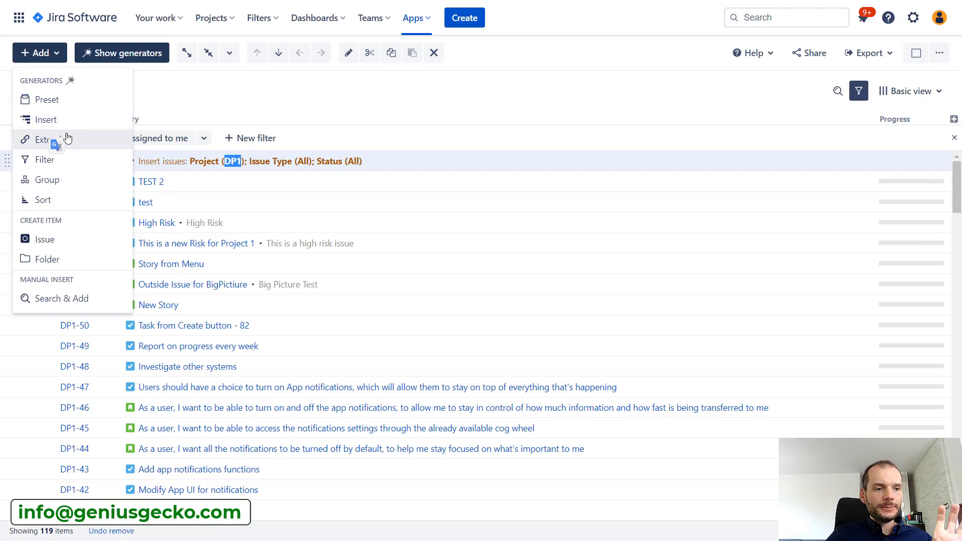
{"action": "left_click", "coordinate": [69, 121]}
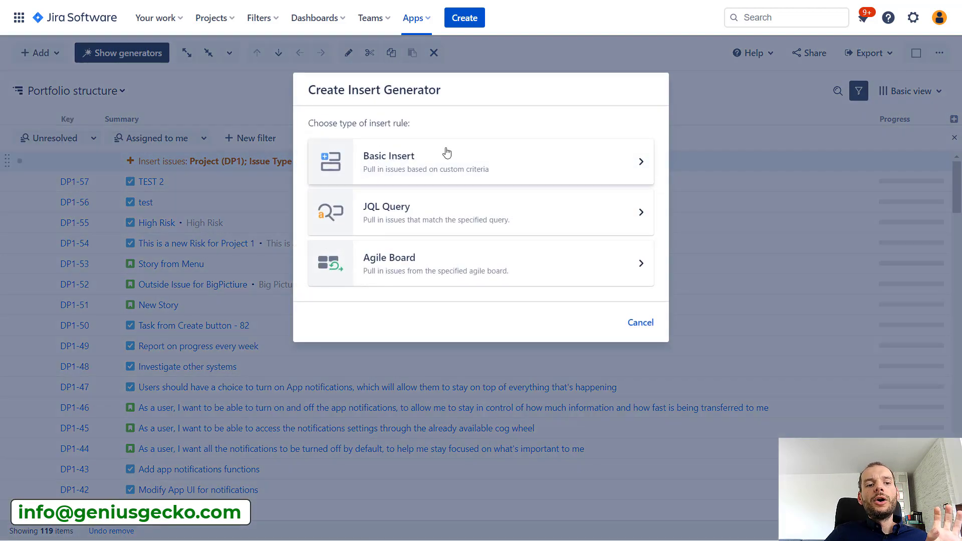
{"action": "left_click", "coordinate": [640, 322]}
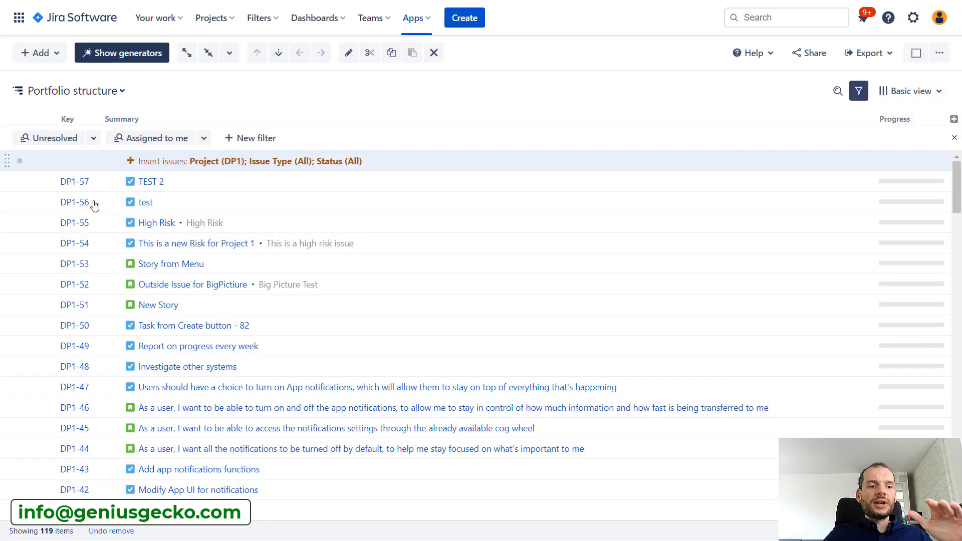
- Scroll back through the issue list and reopen the Add menu
{"action": "scroll", "coordinate": [172, 258], "scroll_direction": "down", "scroll_amount": 1}
{"action": "scroll", "coordinate": [171, 258], "scroll_direction": "down", "scroll_amount": 20}
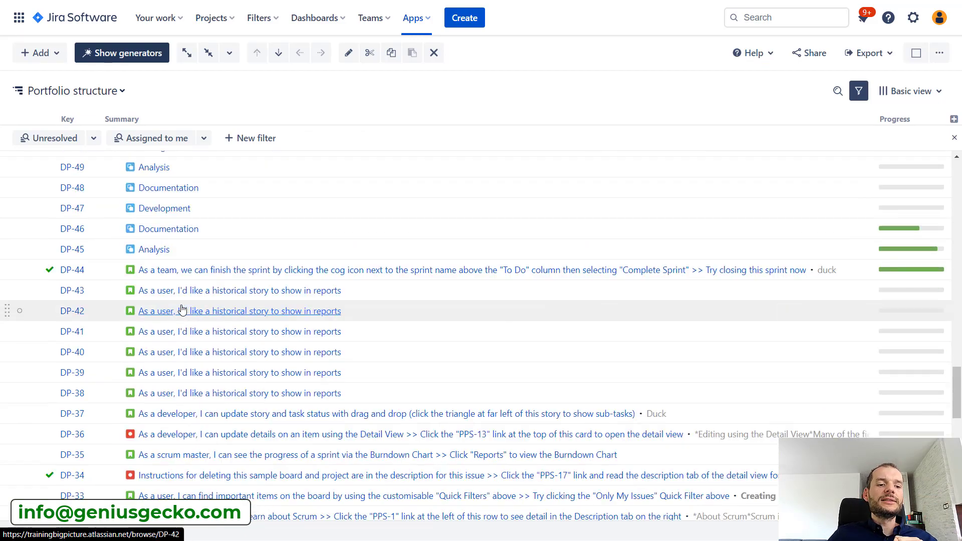
{"action": "scroll", "coordinate": [185, 308], "scroll_direction": "up", "scroll_amount": 4}
{"action": "scroll", "coordinate": [185, 314], "scroll_direction": "up", "scroll_amount": 8}
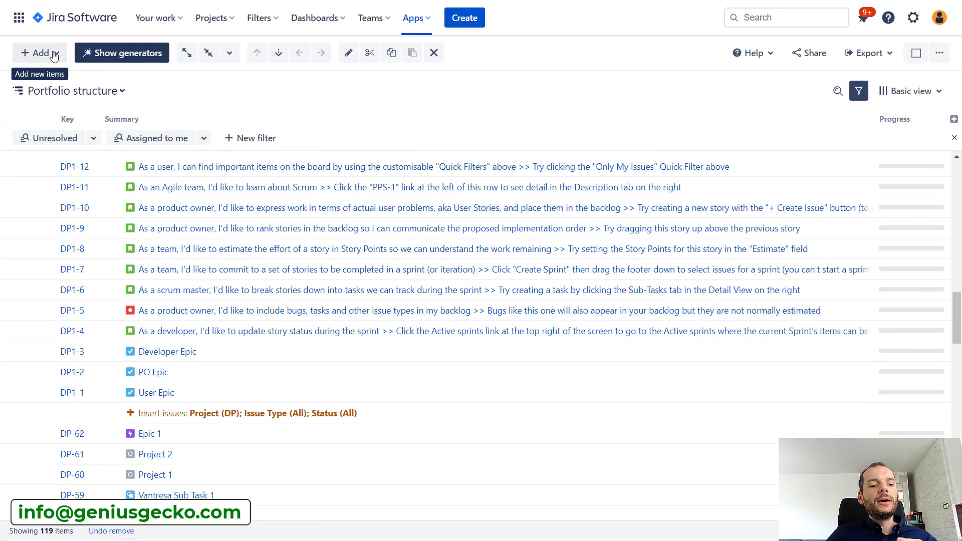
{"action": "scroll", "coordinate": [232, 457], "scroll_direction": "down", "scroll_amount": 5}
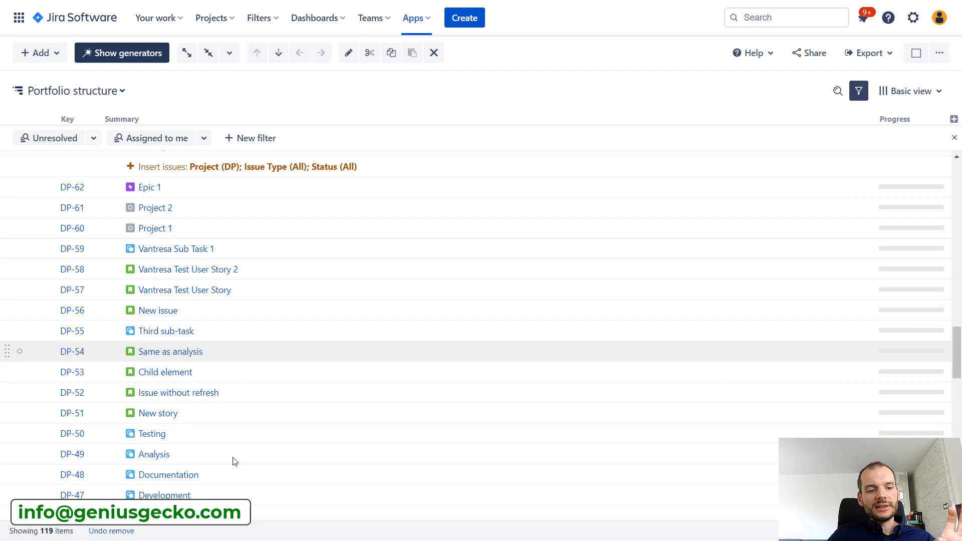
{"action": "scroll", "coordinate": [236, 469], "scroll_direction": "up", "scroll_amount": 8}
{"action": "scroll", "coordinate": [233, 468], "scroll_direction": "up", "scroll_amount": 12}
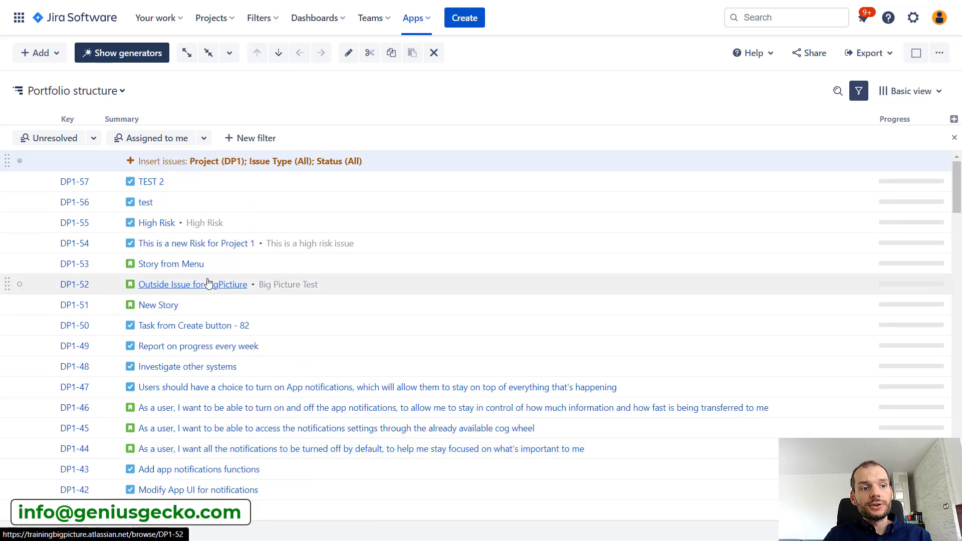
{"action": "left_click", "coordinate": [40, 53]}
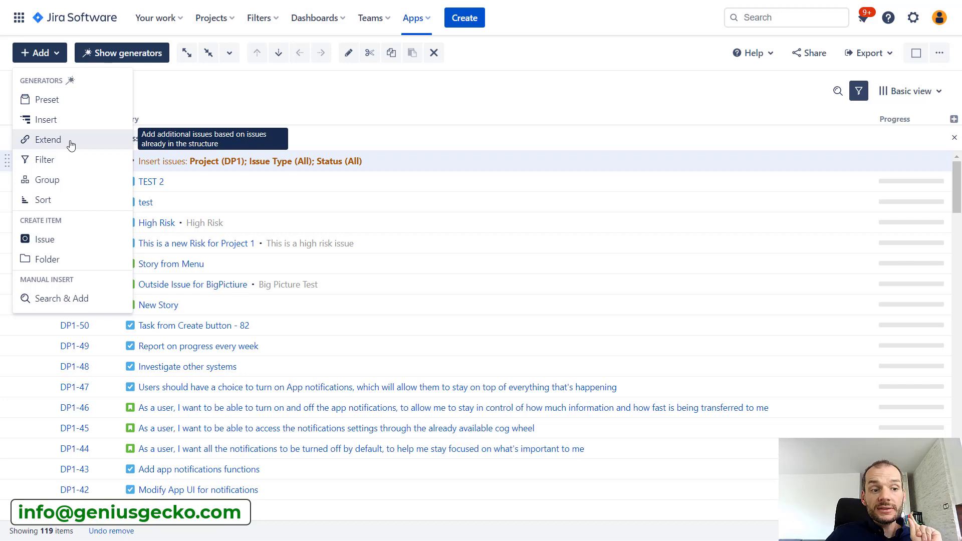
- Create two folders named 'Demo Project' and 'Demo Project 1'
{"action": "left_click", "coordinate": [71, 261]}
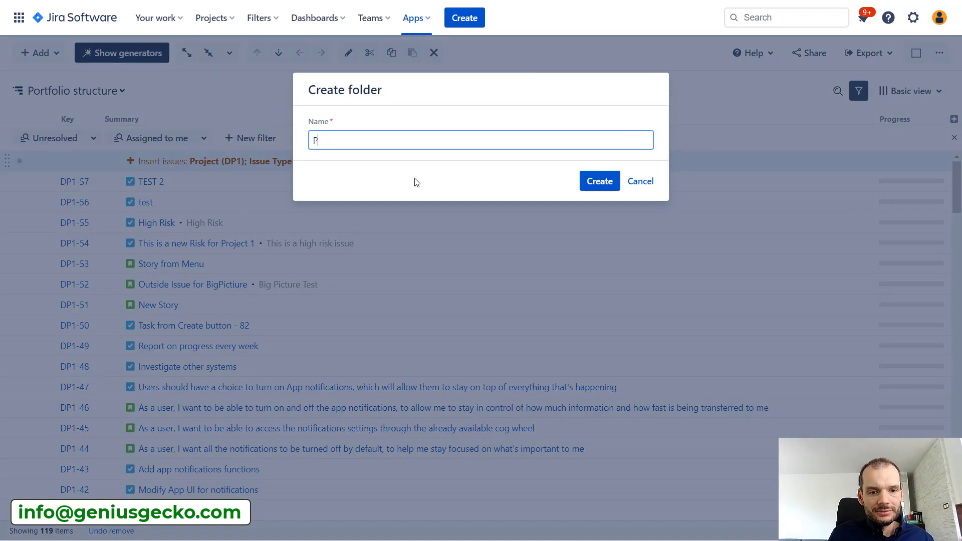
{"action": "type", "text": "mo Proj"}
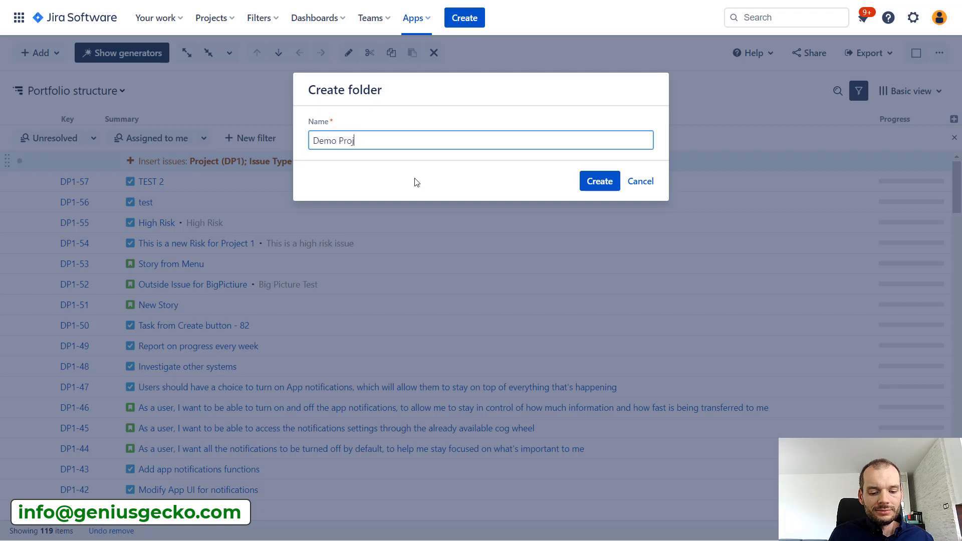
{"action": "type", "text": "ect"}
{"action": "left_click", "coordinate": [599, 181]}
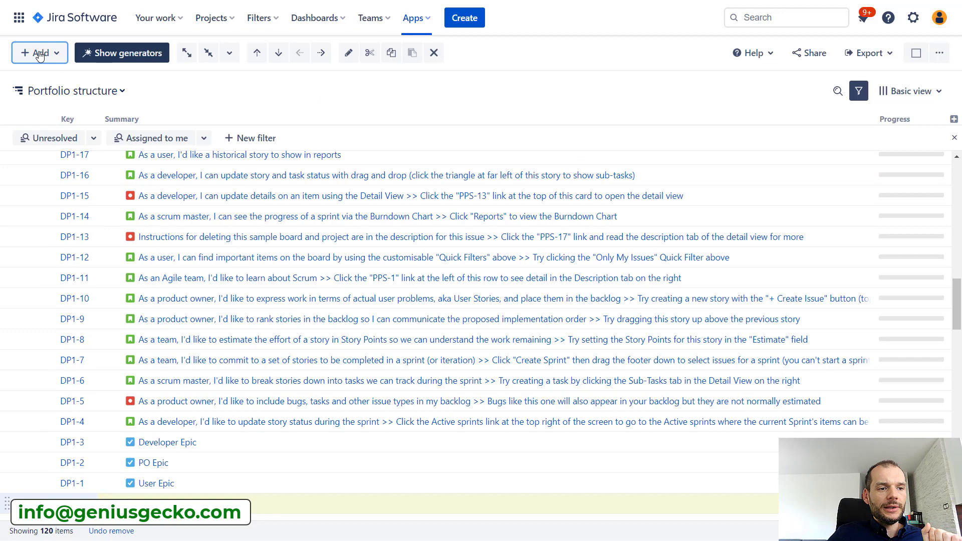
{"action": "left_click", "coordinate": [38, 53]}
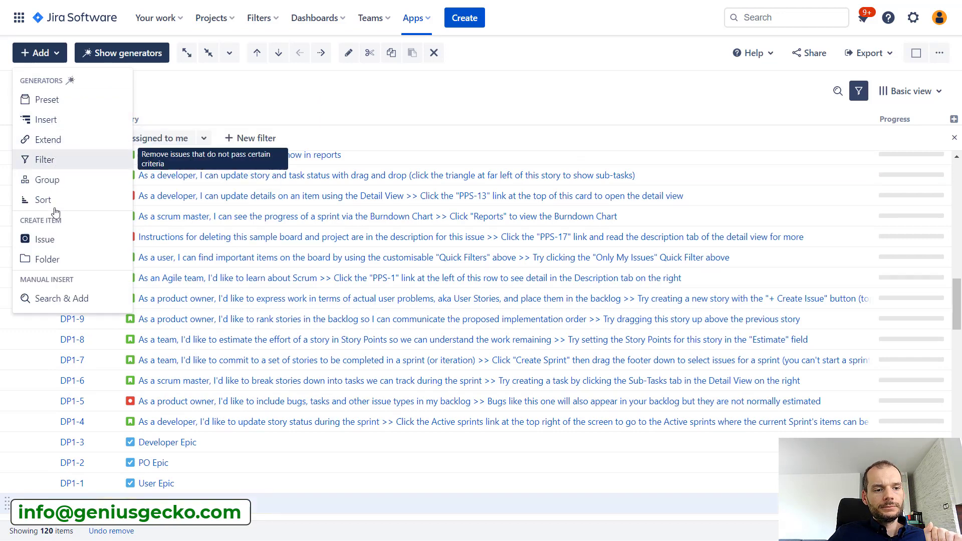
{"action": "left_click", "coordinate": [56, 259]}
{"action": "type", "text": "Dem"}
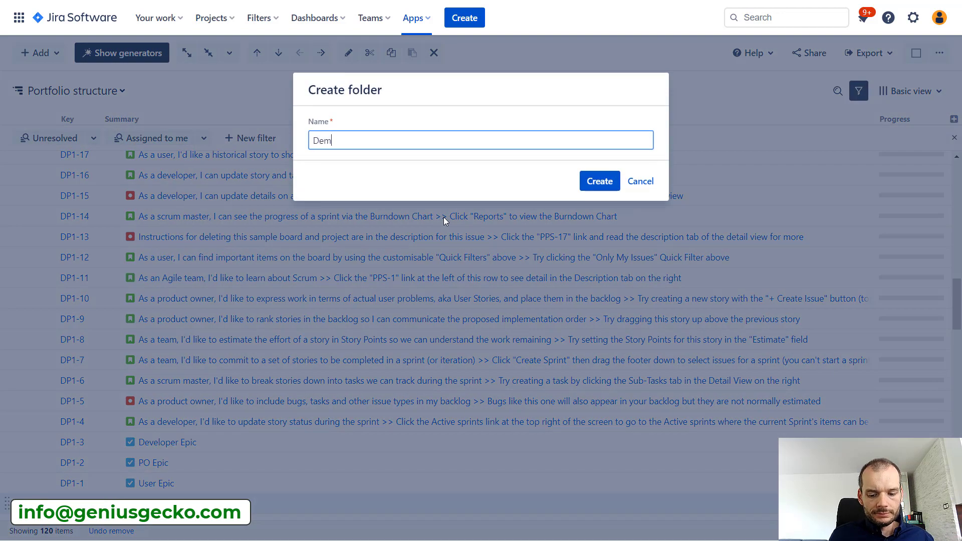
{"action": "type", "text": "o Project 1"}
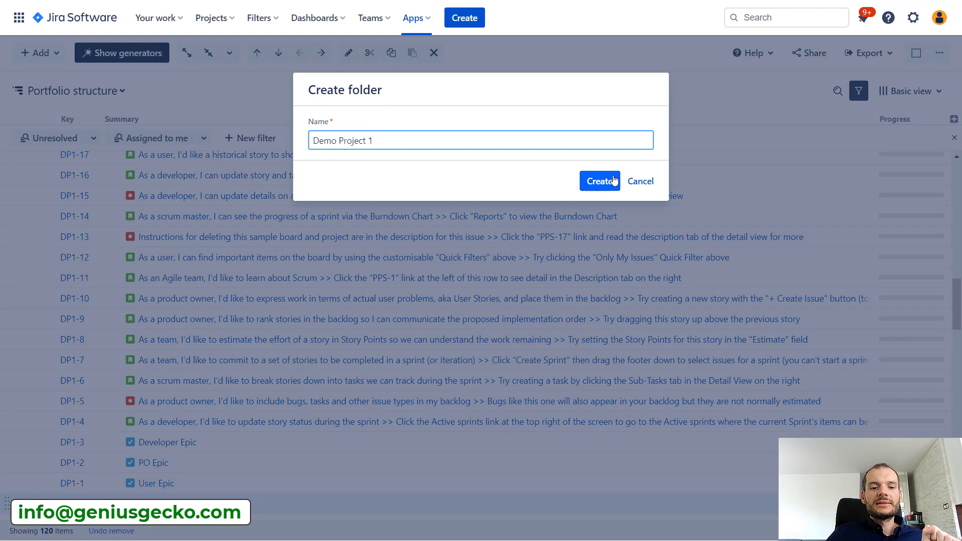
{"action": "left_click", "coordinate": [601, 181]}
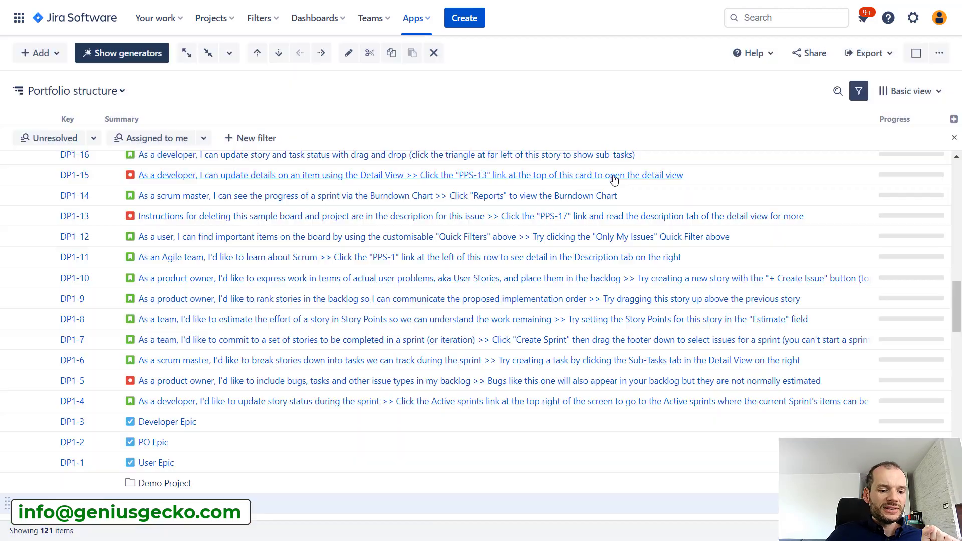
- Move the DP insert generator into the Demo Project folder and collapse that folder
{"action": "scroll", "coordinate": [217, 485], "scroll_direction": "down", "scroll_amount": 6}
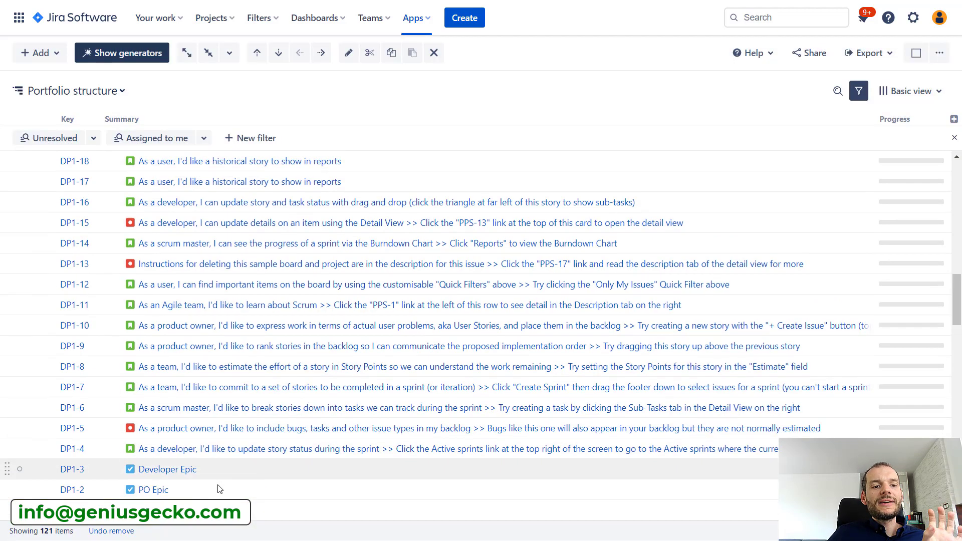
{"action": "scroll", "coordinate": [218, 488], "scroll_direction": "down", "scroll_amount": 12}
{"action": "scroll", "coordinate": [863, 394], "scroll_direction": "up", "scroll_amount": 10}
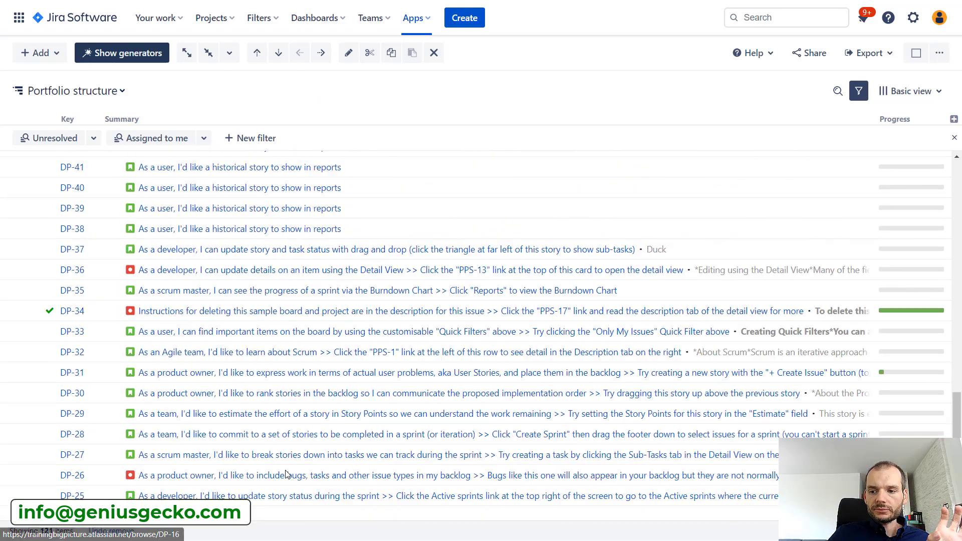
{"action": "scroll", "coordinate": [445, 262], "scroll_direction": "up", "scroll_amount": 10}
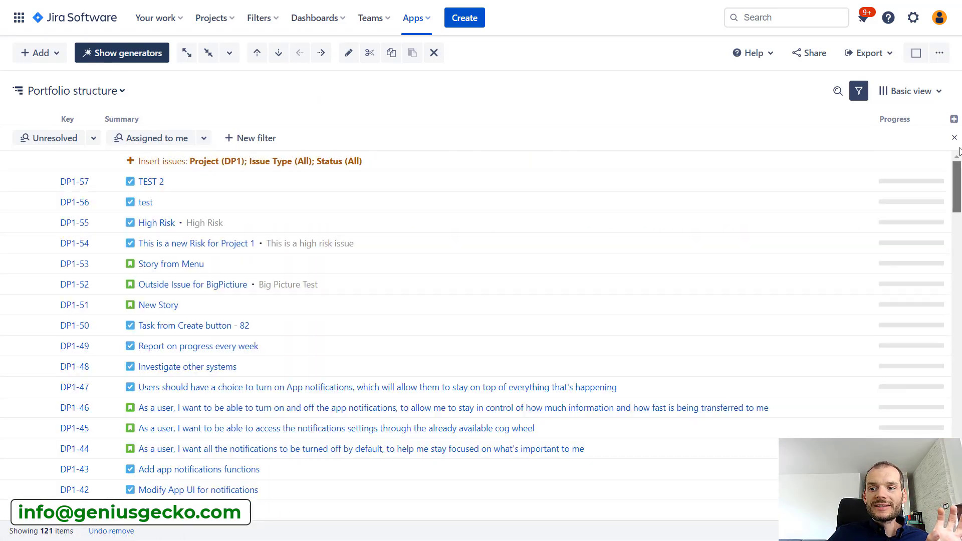
{"action": "scroll", "coordinate": [446, 265], "scroll_direction": "down", "scroll_amount": 4}
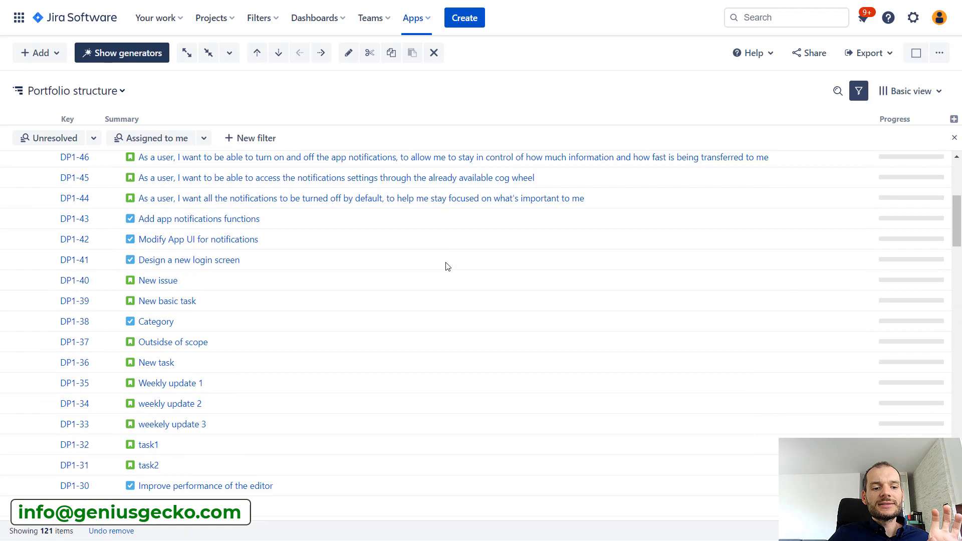
{"action": "scroll", "coordinate": [956, 237], "scroll_direction": "down", "scroll_amount": 2}
{"action": "scroll", "coordinate": [957, 237], "scroll_direction": "down", "scroll_amount": 13}
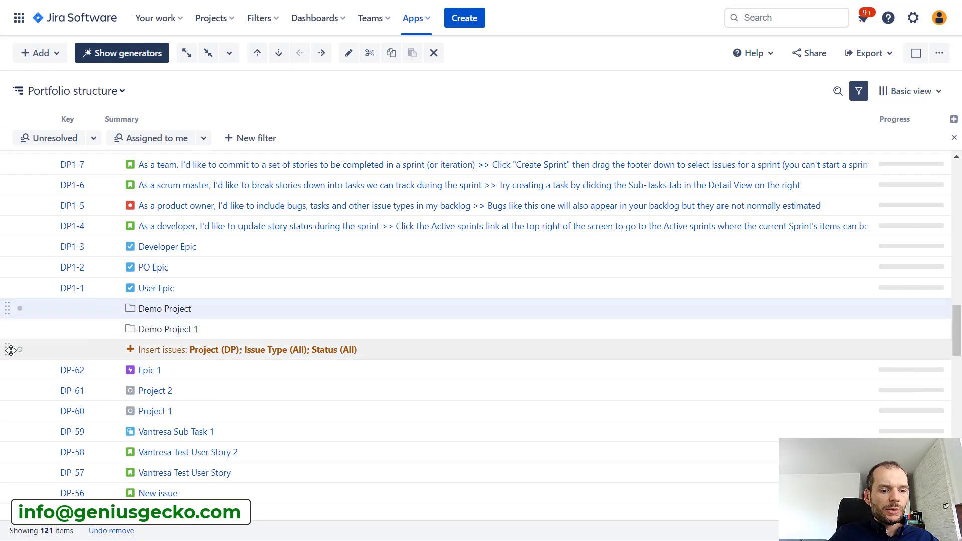
{"action": "mouse_move", "coordinate": [7, 349]}
{"action": "left_mouse_down"}
{"action": "mouse_move", "coordinate": [220, 323]}
{"action": "mouse_move", "coordinate": [228, 337]}
{"action": "mouse_move", "coordinate": [236, 326]}
{"action": "left_mouse_up"}
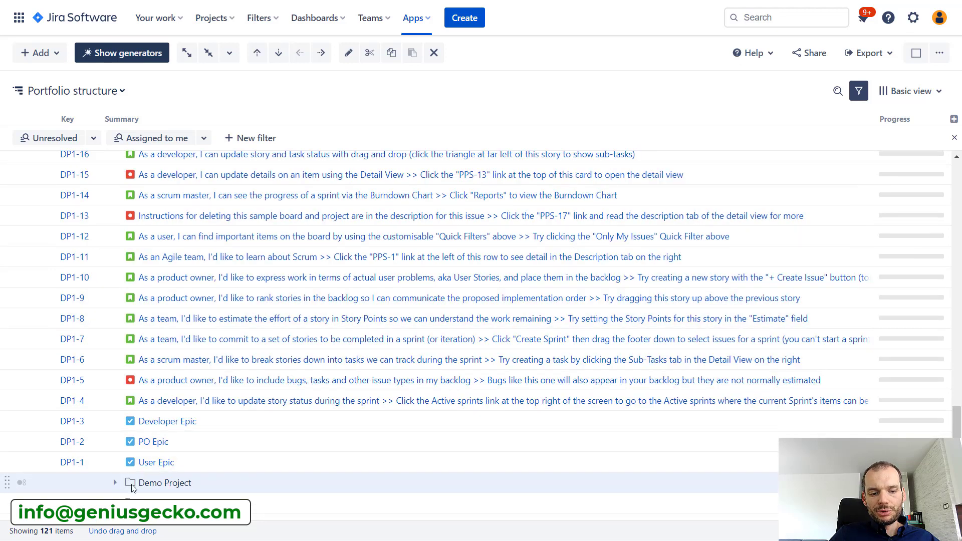
{"action": "scroll", "coordinate": [120, 482], "scroll_direction": "down", "scroll_amount": 6}
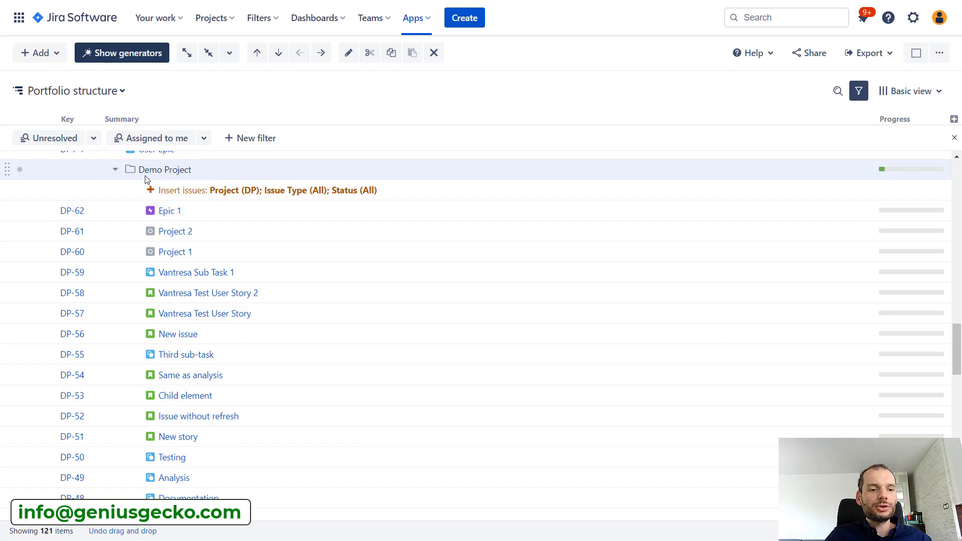
{"action": "left_click", "coordinate": [115, 169]}
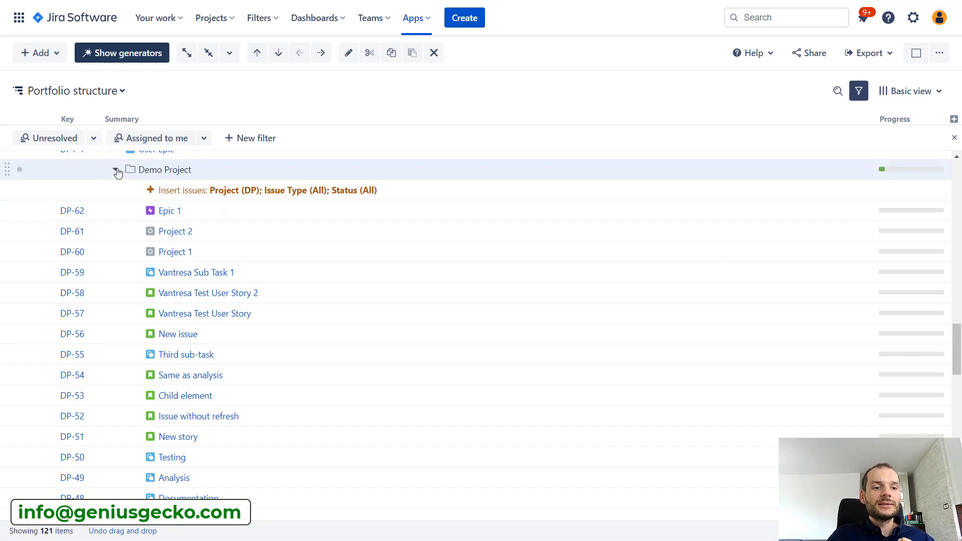
- Move the DP1 insert generator into the Demo Project 1 folder and collapse it
{"action": "scroll", "coordinate": [203, 396], "scroll_direction": "up", "scroll_amount": 5}
{"action": "scroll", "coordinate": [203, 396], "scroll_direction": "up", "scroll_amount": 8}
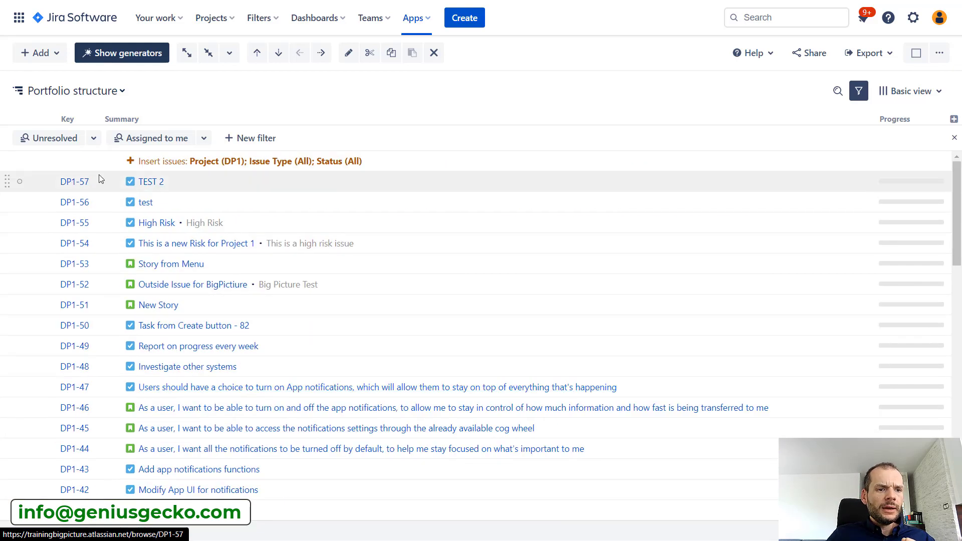
{"action": "left_click_drag", "start_coordinate": [9, 161], "coordinate": [171, 540]}
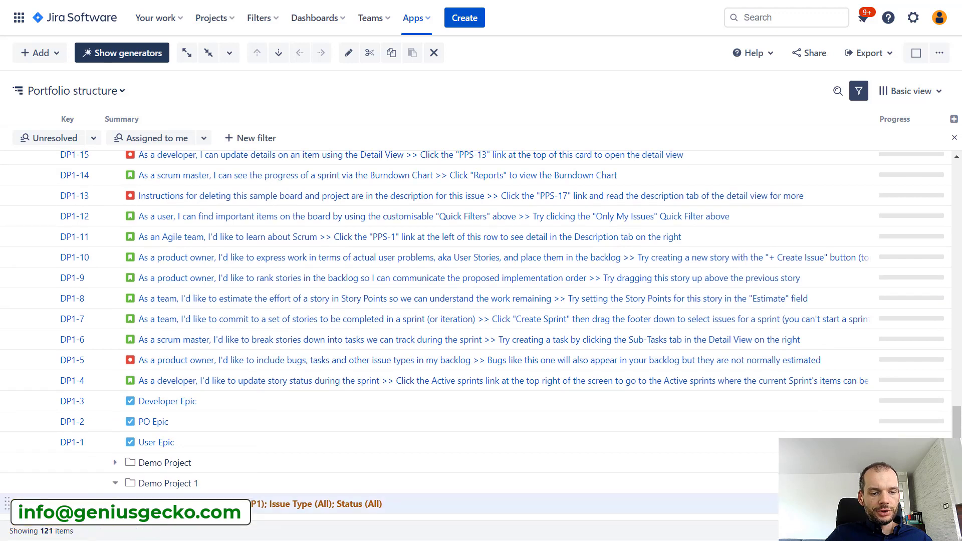
{"action": "scroll", "coordinate": [181, 290], "scroll_direction": "up", "scroll_amount": 7}
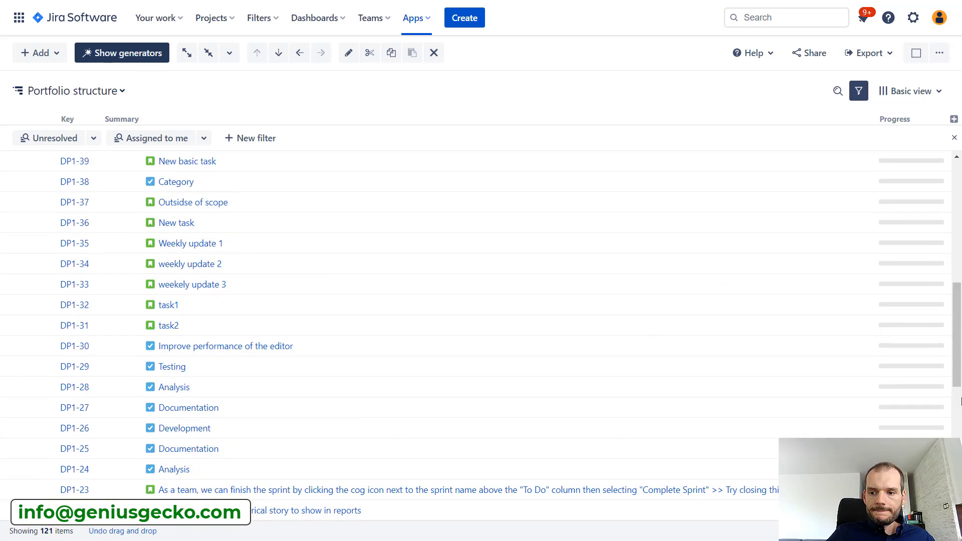
{"action": "left_click_drag", "start_coordinate": [955, 290], "coordinate": [954, 172]}
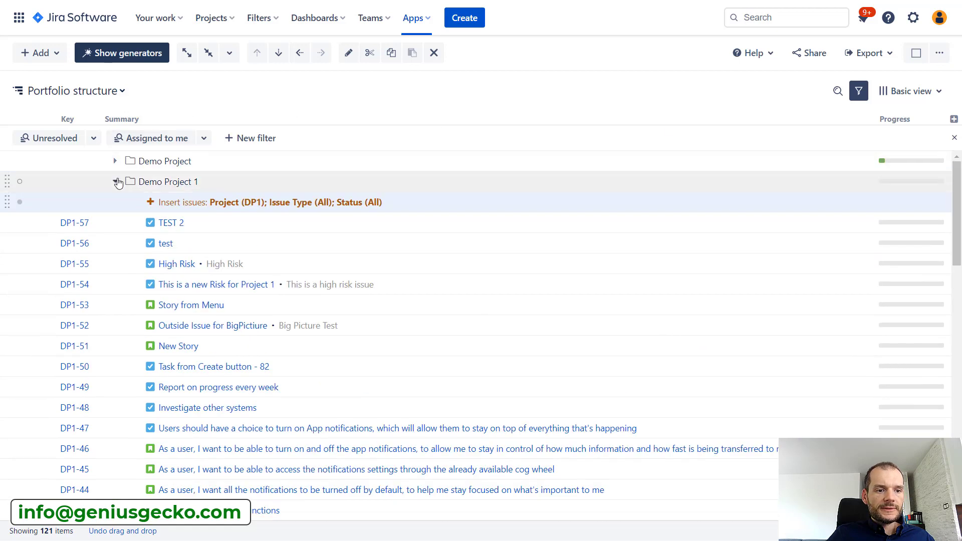
{"action": "left_click", "coordinate": [116, 182]}
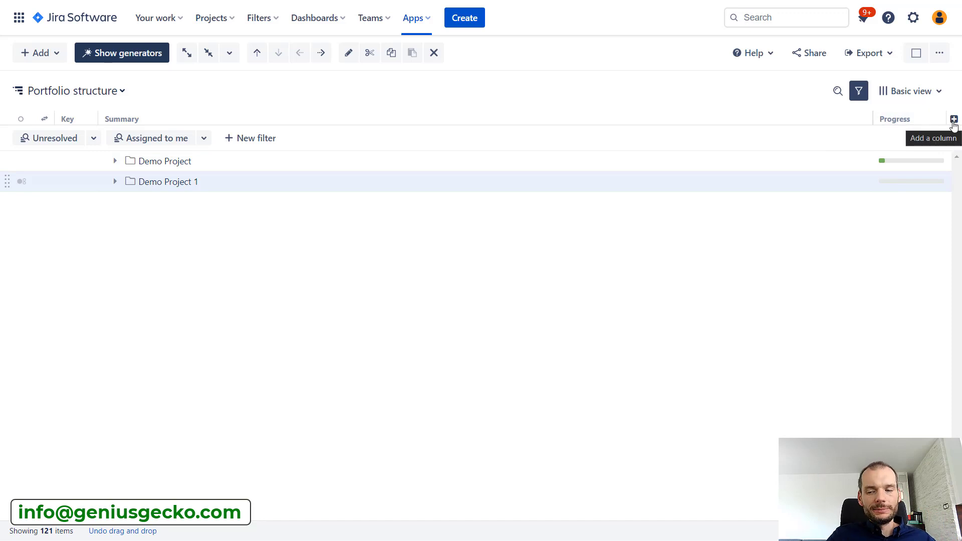
- Expand the Demo Project folder to check its DP issues, then collapse it again
{"action": "mouse_move", "coordinate": [913, 165]}
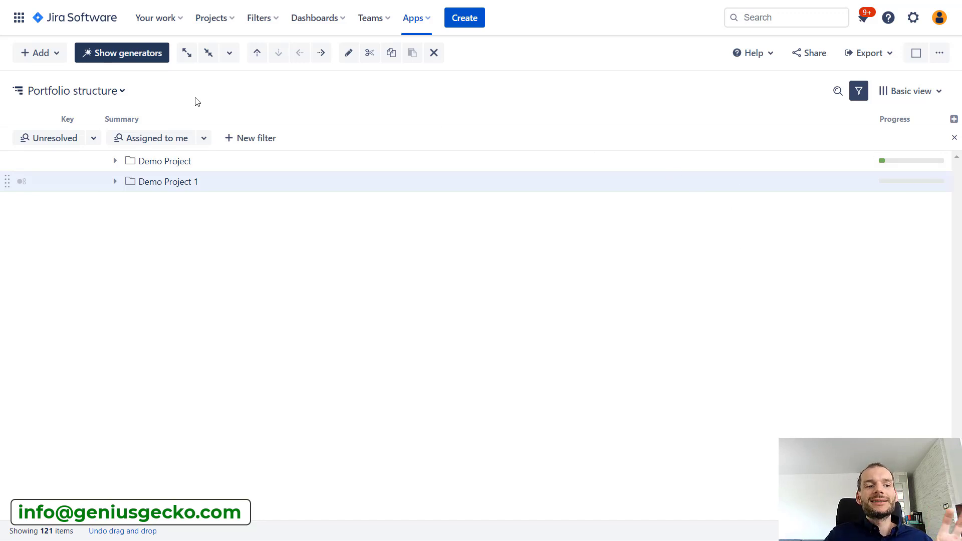
{"action": "left_click", "coordinate": [115, 161]}
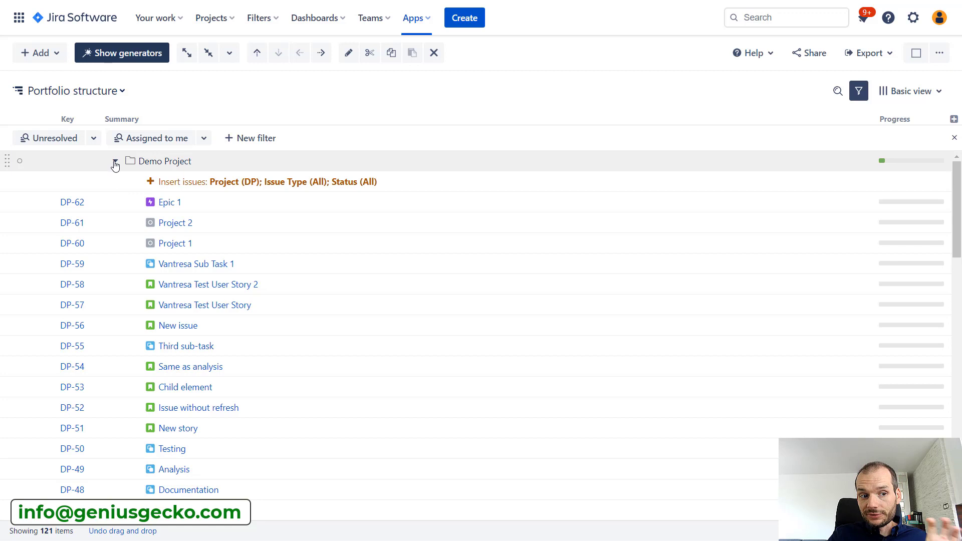
{"action": "left_click", "coordinate": [114, 162]}
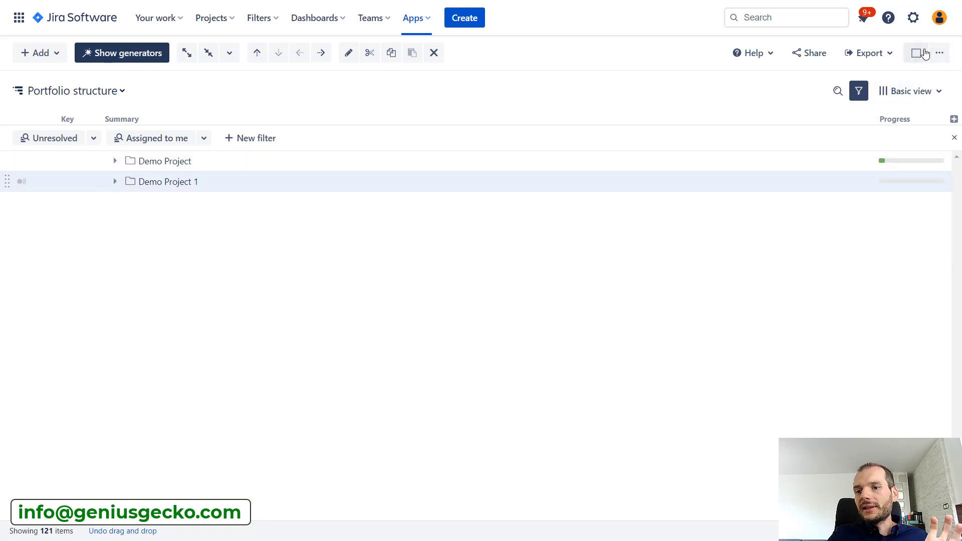
- Split the view into two panes and switch the layout to a Gantt chart
{"action": "left_click", "coordinate": [918, 53]}
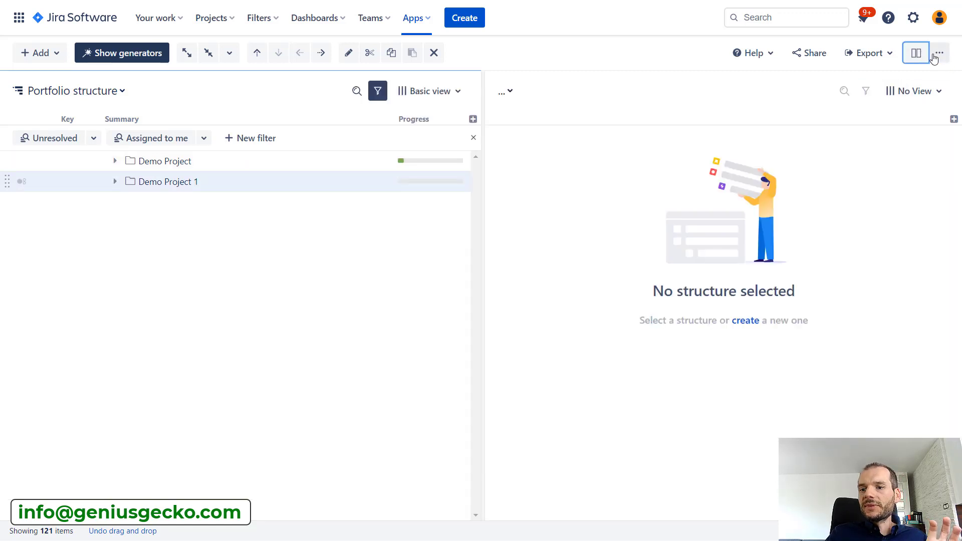
{"action": "left_click", "coordinate": [938, 54]}
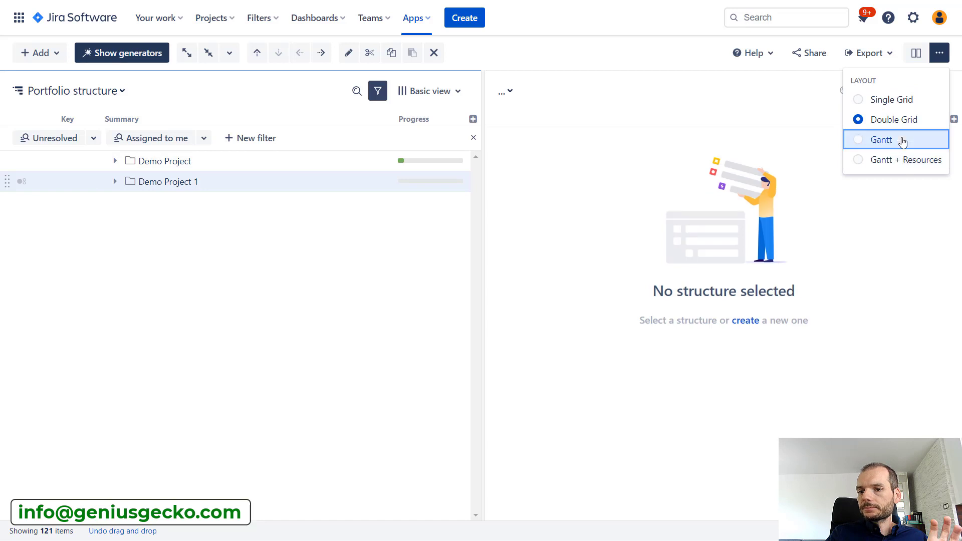
{"action": "left_click", "coordinate": [901, 141]}
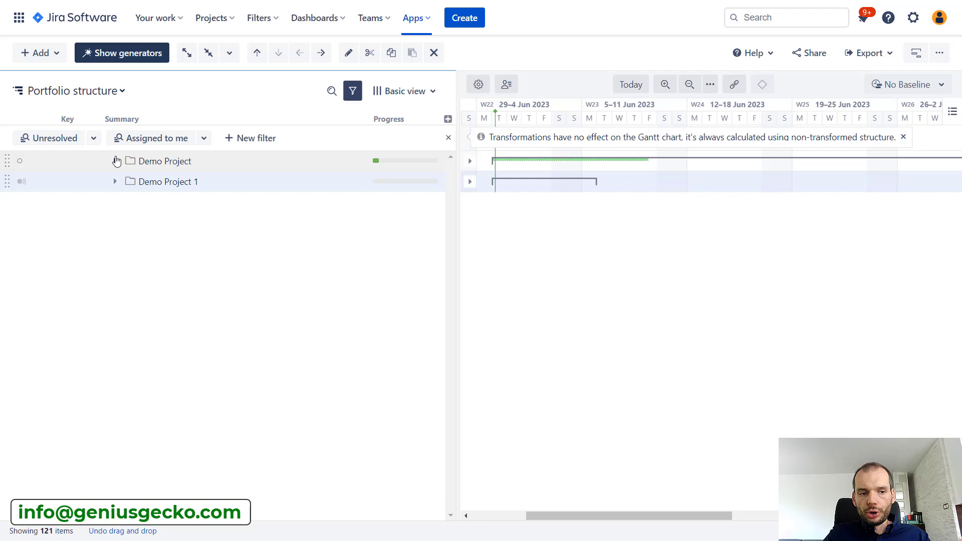
{"action": "left_click_drag", "start_coordinate": [606, 516], "coordinate": [2, 124]}
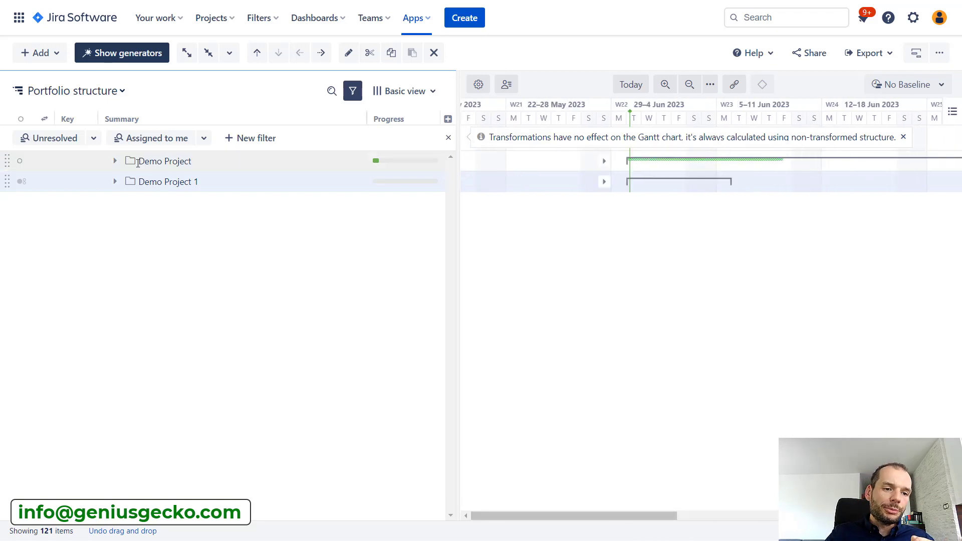
- Expand Demo Project and scroll through its DP issues plotted on the Gantt chart
{"action": "left_click", "coordinate": [115, 161]}
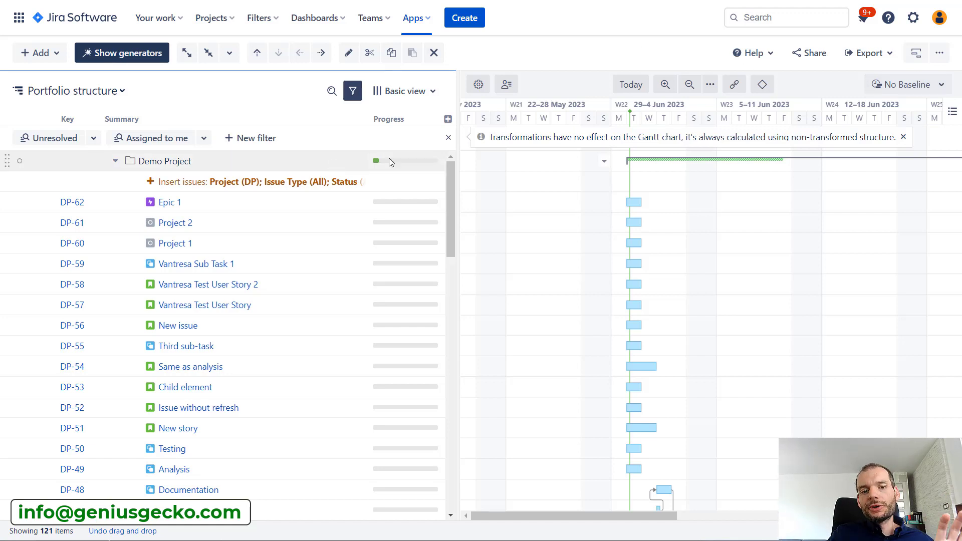
{"action": "mouse_move", "coordinate": [400, 162]}
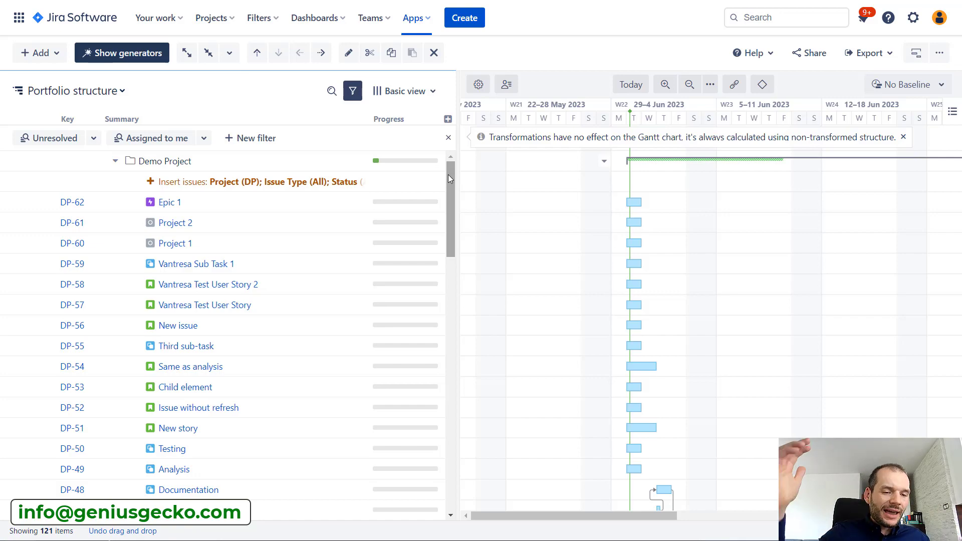
{"action": "scroll", "coordinate": [434, 481], "scroll_direction": "down", "scroll_amount": 12}
{"action": "scroll", "coordinate": [434, 481], "scroll_direction": "down", "scroll_amount": 5}
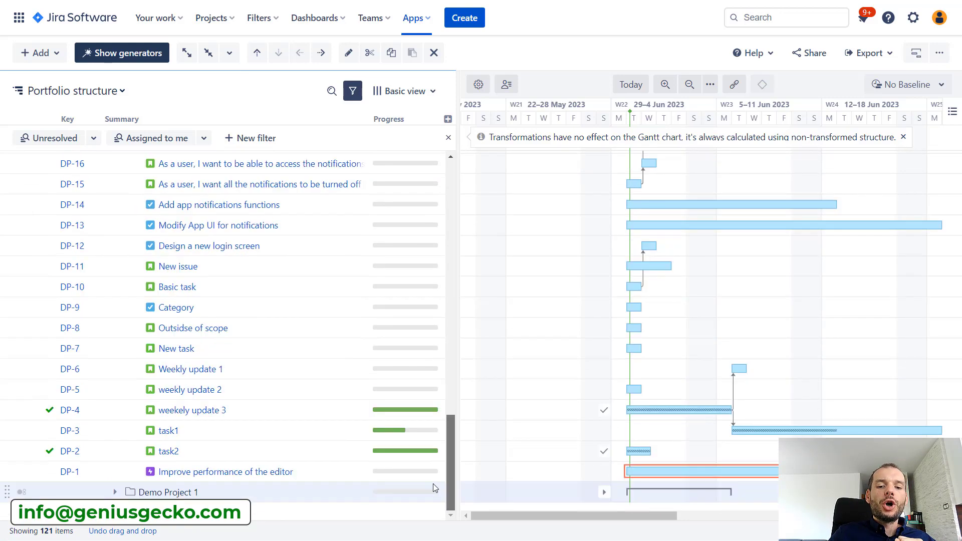
{"action": "left_click_drag", "start_coordinate": [447, 443], "coordinate": [463, 160]}
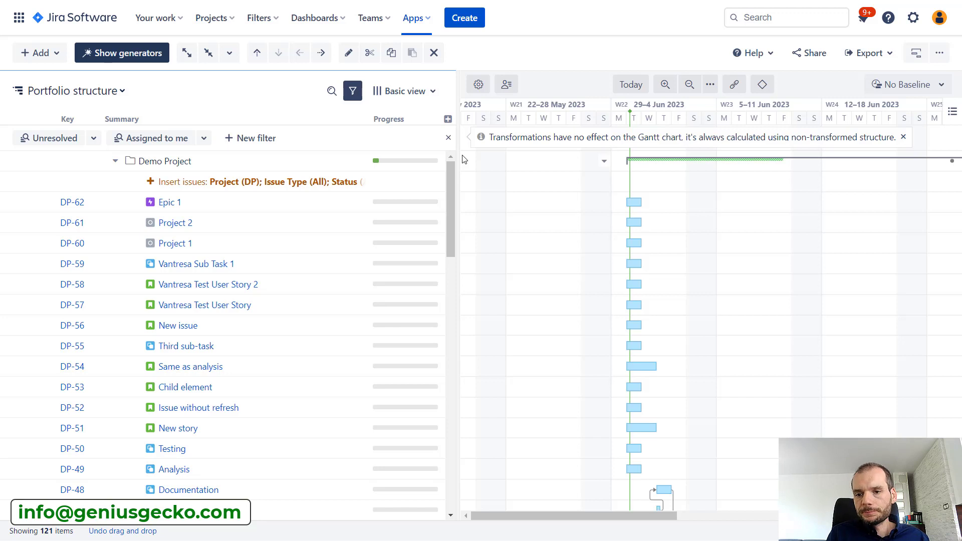
- Switch back to the Single Grid layout and select the Demo Project folder
{"action": "left_click", "coordinate": [938, 53]}
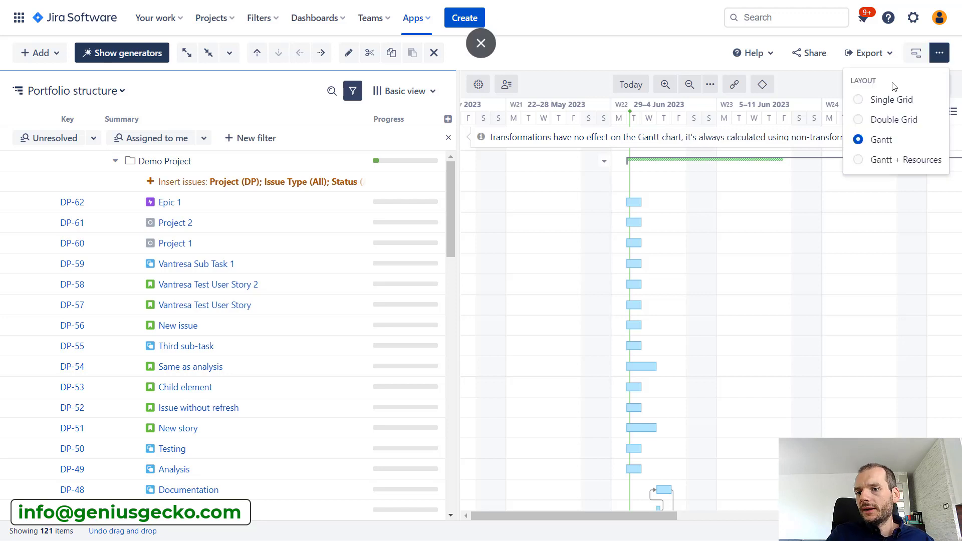
{"action": "left_click", "coordinate": [876, 102]}
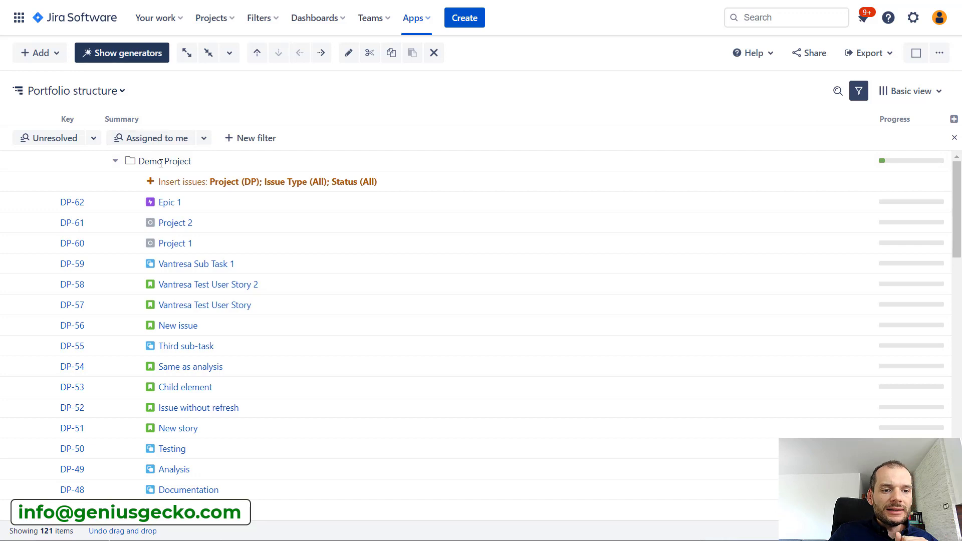
{"action": "left_click", "coordinate": [161, 161]}
- Add a Group generator that groups issues by the Epic field
{"action": "left_click", "coordinate": [60, 54]}
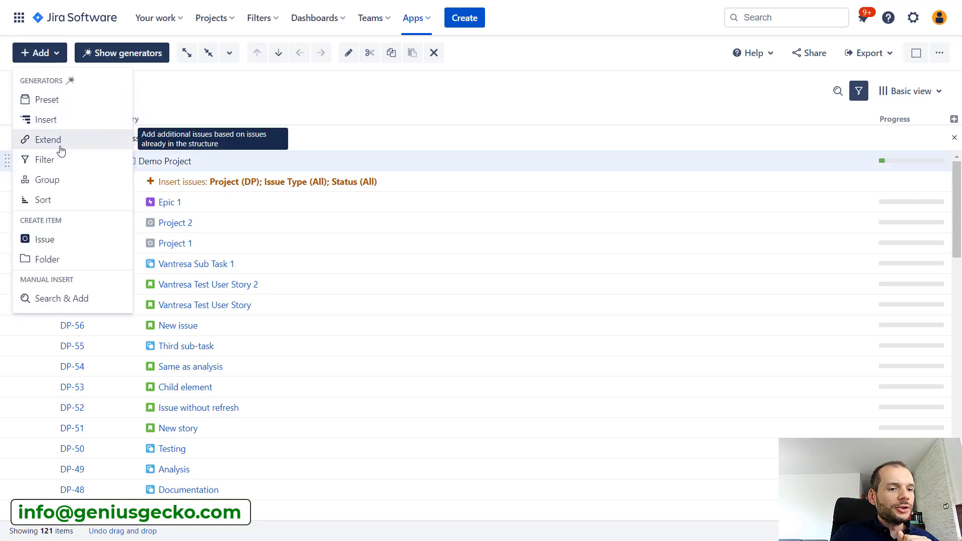
{"action": "left_click", "coordinate": [62, 179]}
{"action": "key", "text": "Escape"}
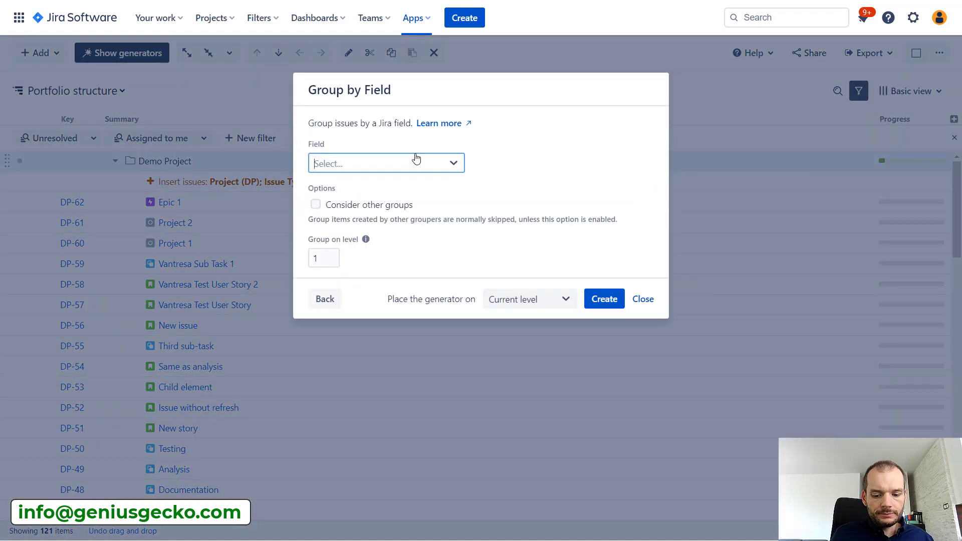
{"action": "type", "text": "epic"}
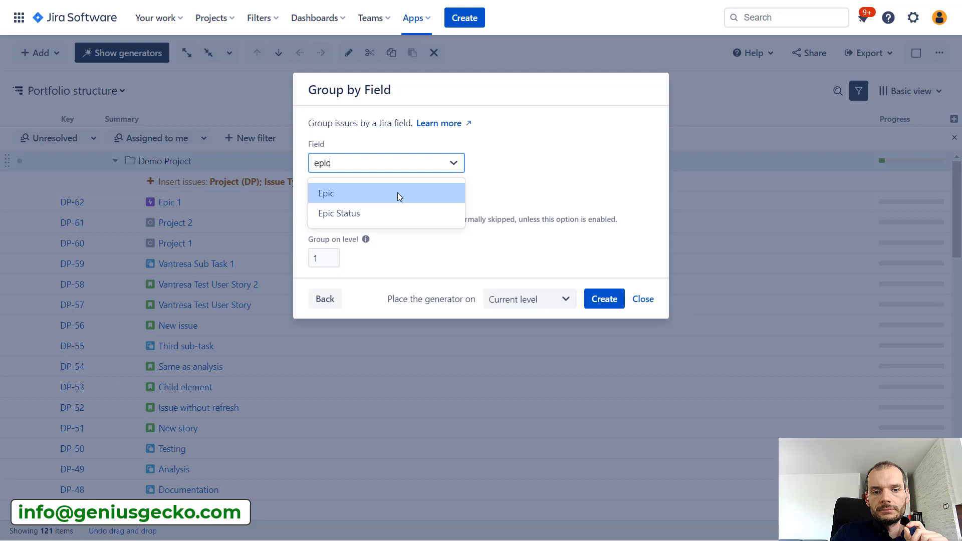
{"action": "left_click", "coordinate": [399, 195]}
{"action": "left_click", "coordinate": [605, 314]}
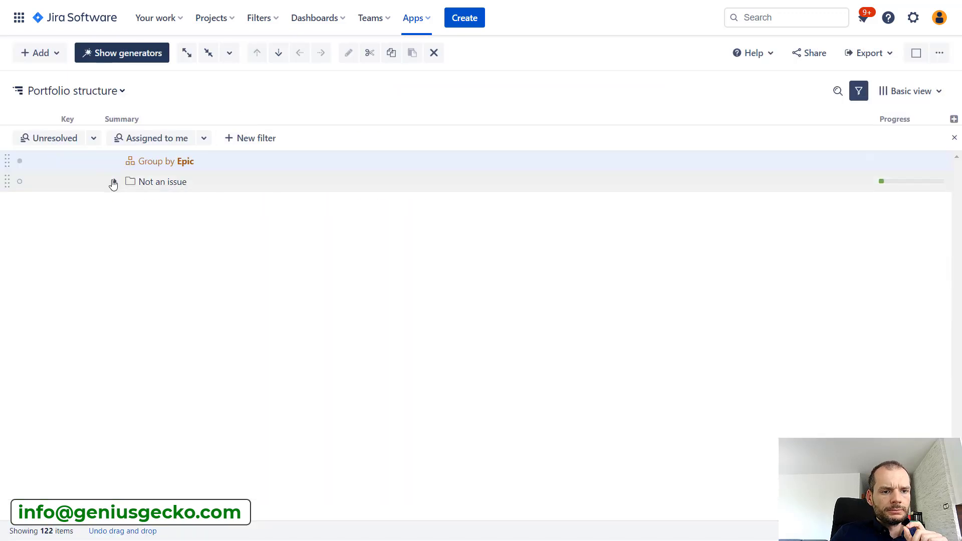
- Move the Group by Epic generator inside the Demo Project folder and re-expand the folder
{"action": "left_click", "coordinate": [113, 183]}
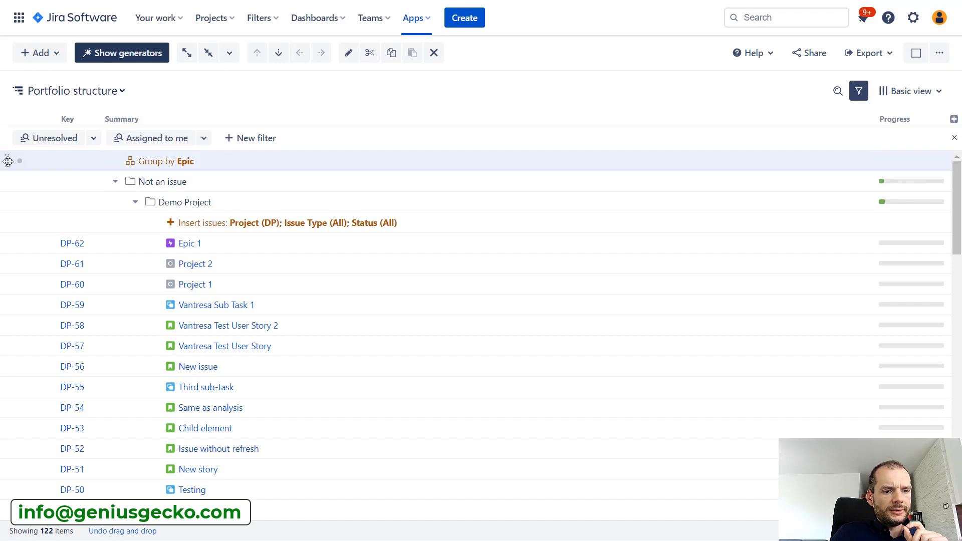
{"action": "left_click_drag", "start_coordinate": [8, 160], "coordinate": [135, 203]}
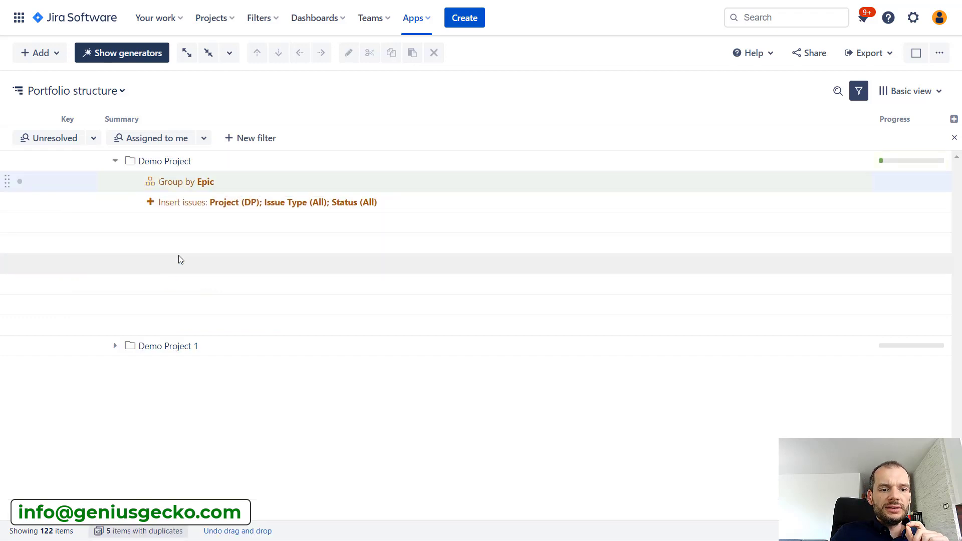
{"action": "left_click", "coordinate": [115, 161]}
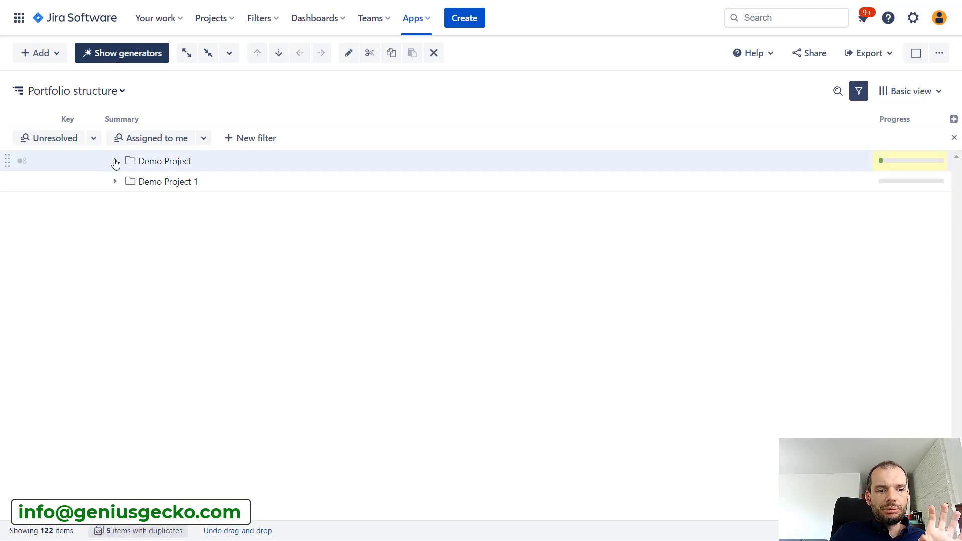
{"action": "left_click", "coordinate": [115, 161]}
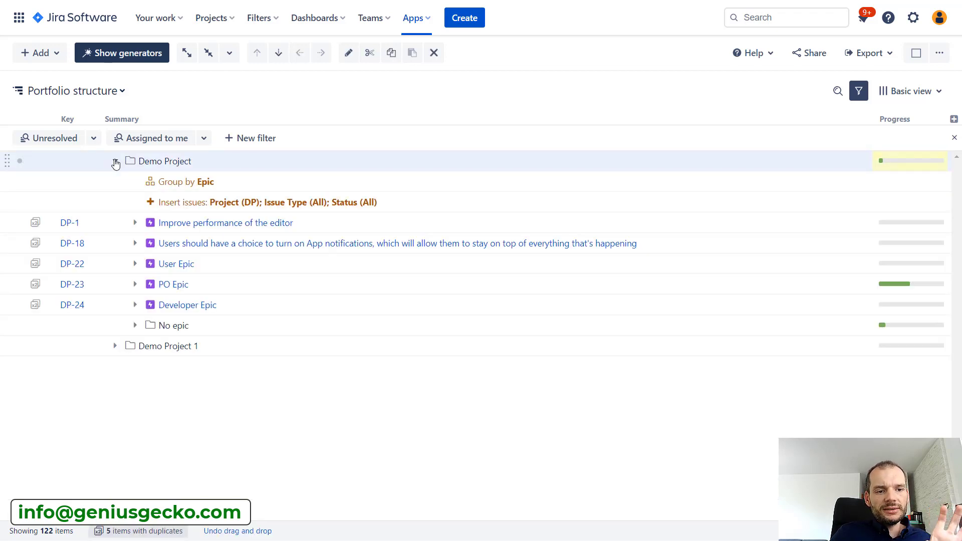
- Check the DP-1 epic's child issues and Demo Project 1's ungrouped issues
{"action": "left_click", "coordinate": [135, 223]}
{"action": "left_click", "coordinate": [135, 223]}
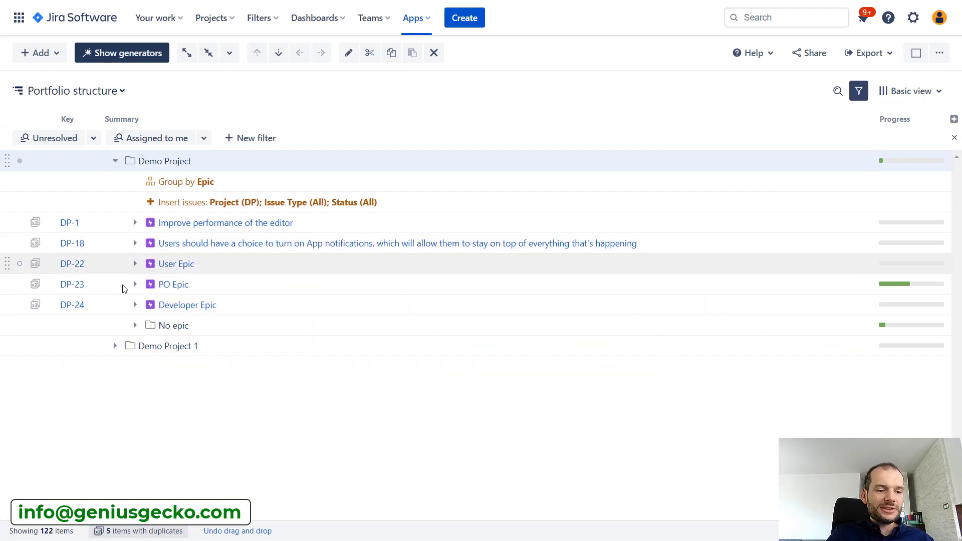
{"action": "left_click", "coordinate": [115, 345]}
{"action": "scroll", "coordinate": [123, 341], "scroll_direction": "down", "scroll_amount": 2}
{"action": "scroll", "coordinate": [123, 341], "scroll_direction": "down", "scroll_amount": 1}
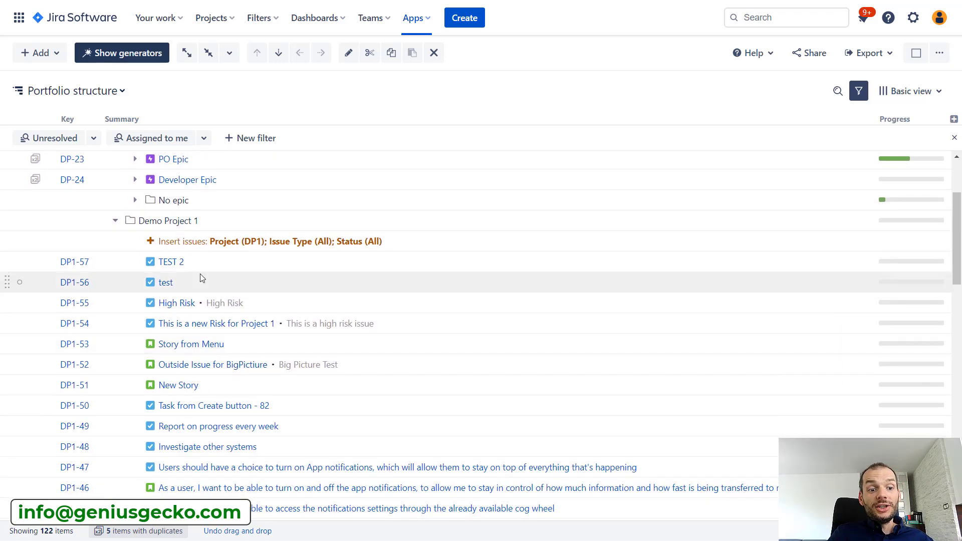
{"action": "scroll", "coordinate": [200, 274], "scroll_direction": "up", "scroll_amount": 3}
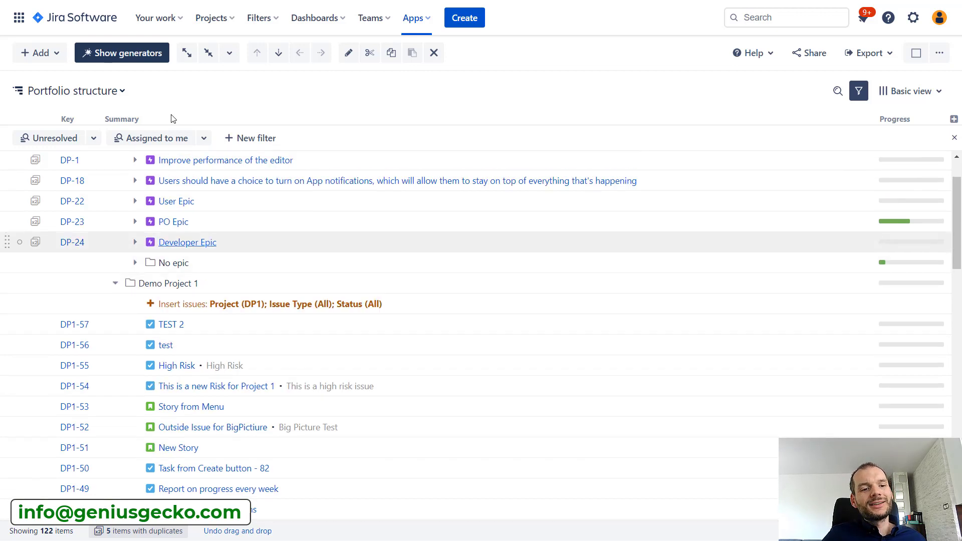
{"action": "scroll", "coordinate": [215, 361], "scroll_direction": "down", "scroll_amount": 3}
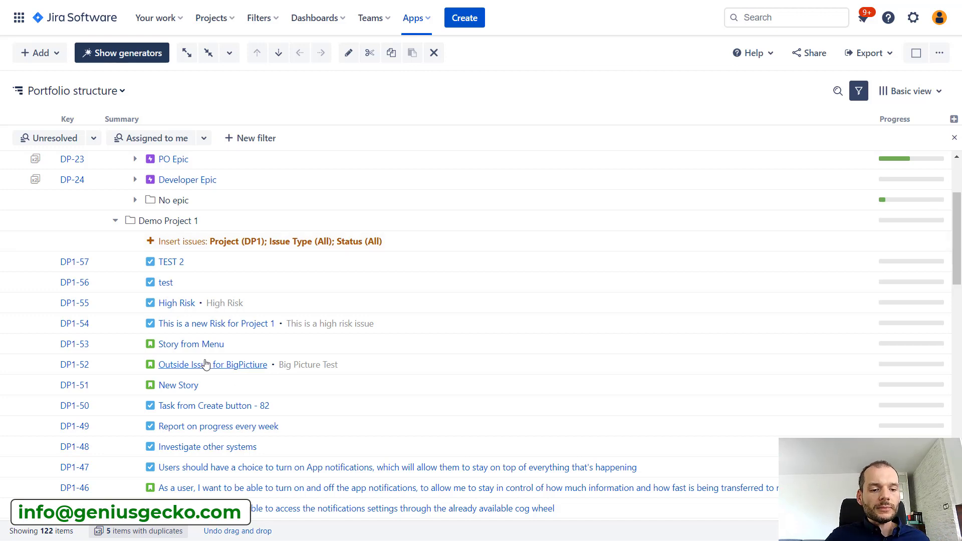
{"action": "scroll", "coordinate": [231, 355], "scroll_direction": "down", "scroll_amount": 5}
{"action": "scroll", "coordinate": [232, 355], "scroll_direction": "up", "scroll_amount": 8}
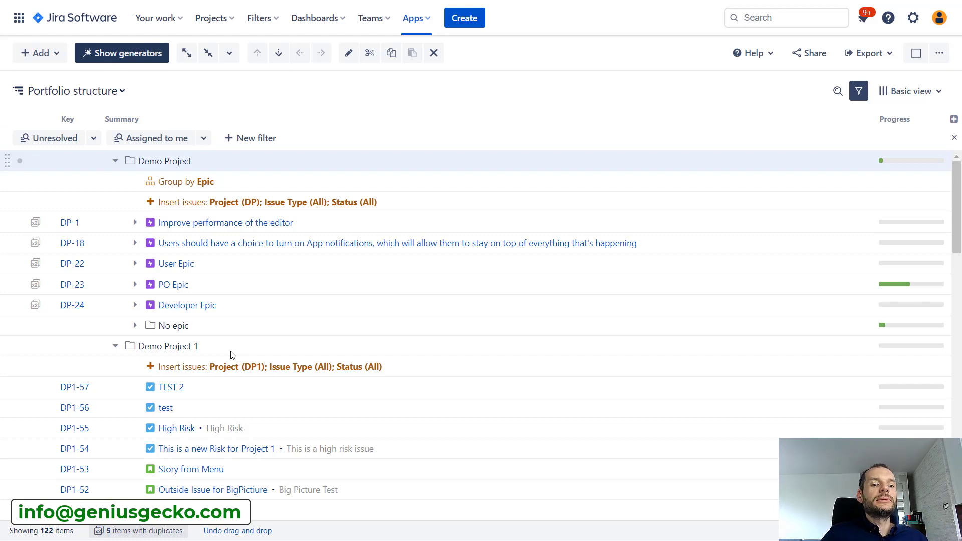
{"action": "mouse_move", "coordinate": [15, 181]}
{"action": "left_mouse_down"}
{"action": "mouse_move", "coordinate": [93, 173]}
{"action": "mouse_move", "coordinate": [93, 190]}
{"action": "left_mouse_up"}
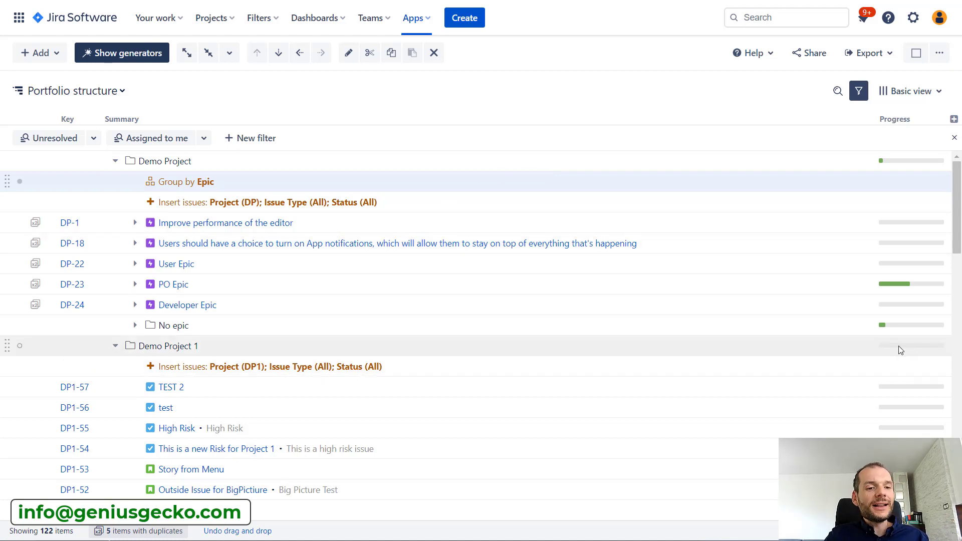
{"action": "mouse_move", "coordinate": [898, 345]}
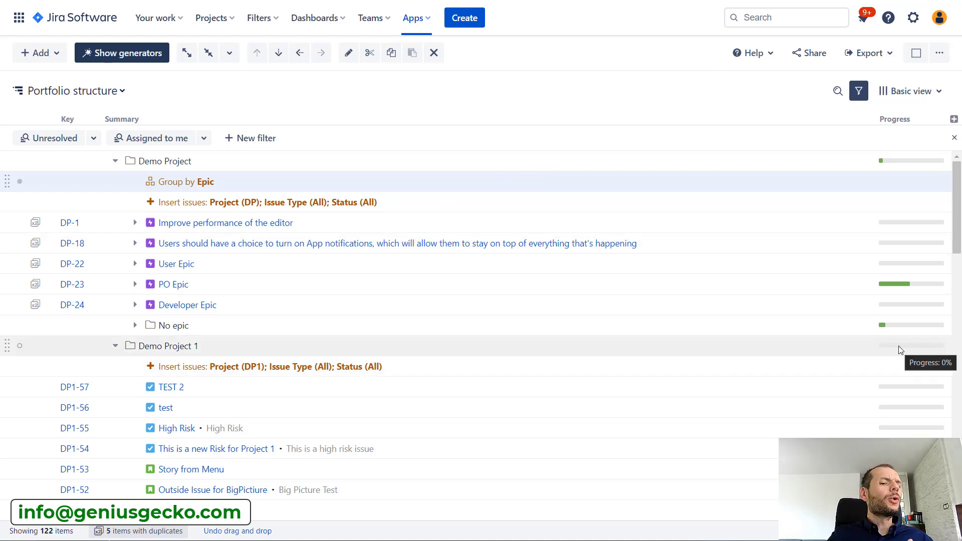